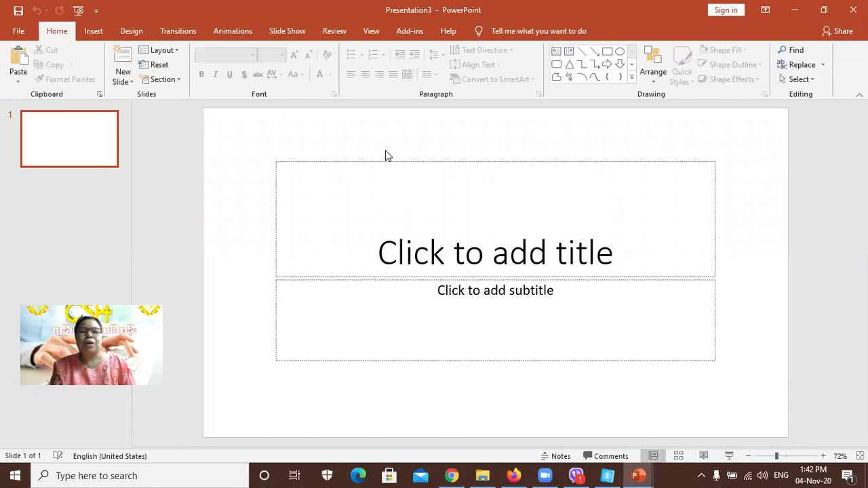
Try the green Facet theme and its pink variant, then apply the teal block theme.
{"action": "left_click", "coordinate": [131, 31]}
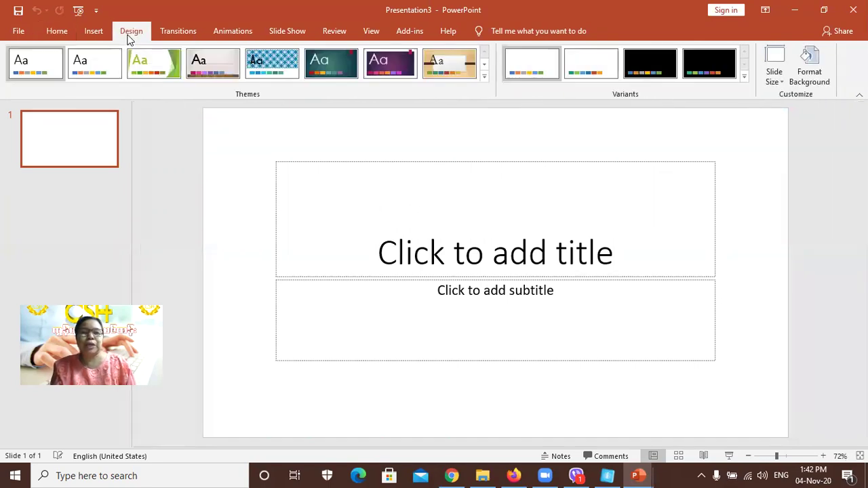
{"action": "left_click", "coordinate": [483, 77]}
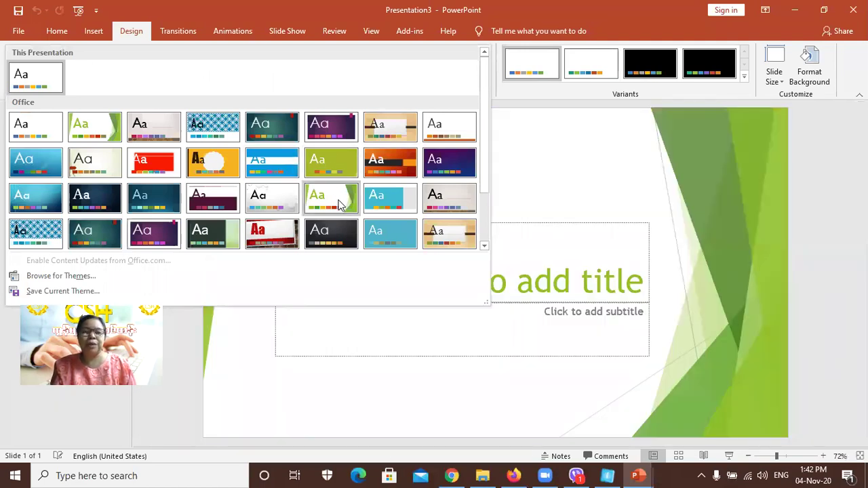
{"action": "left_click", "coordinate": [337, 199]}
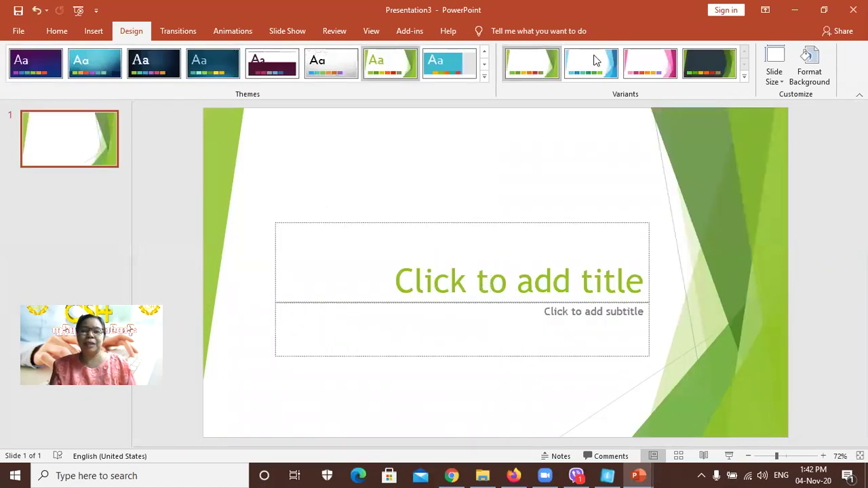
{"action": "left_click", "coordinate": [656, 66]}
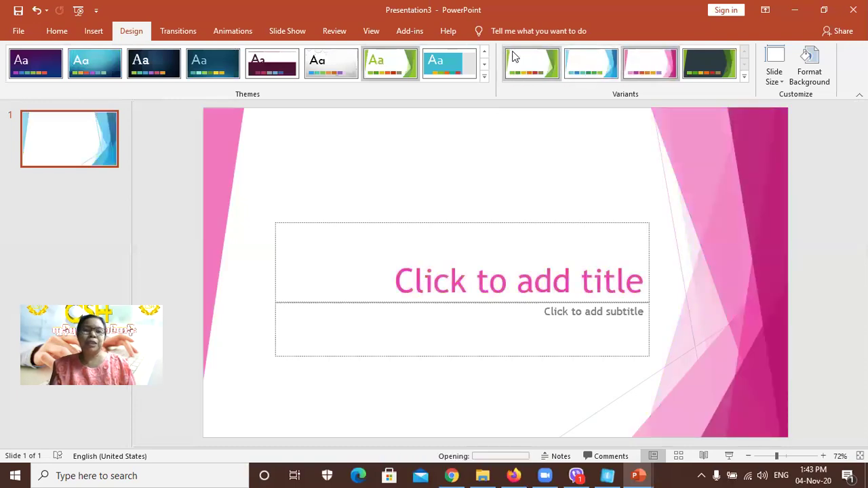
{"action": "left_click", "coordinate": [444, 64]}
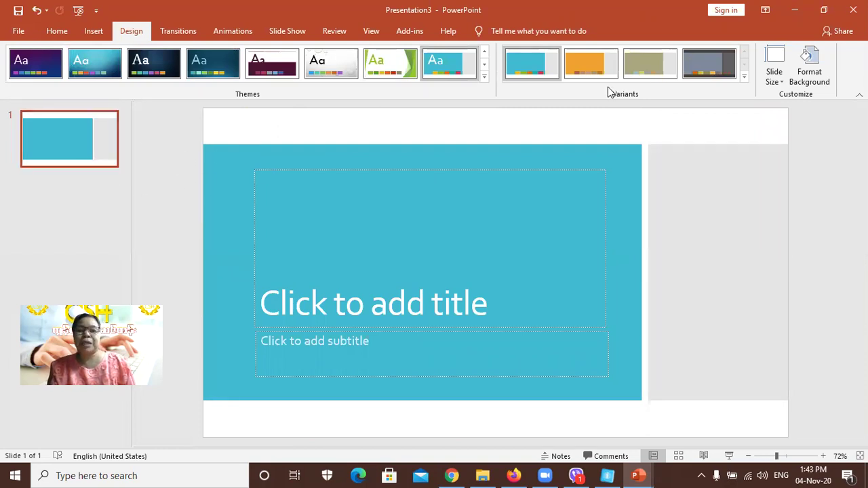
Fill the slide background with solid red.
{"action": "left_click", "coordinate": [814, 68]}
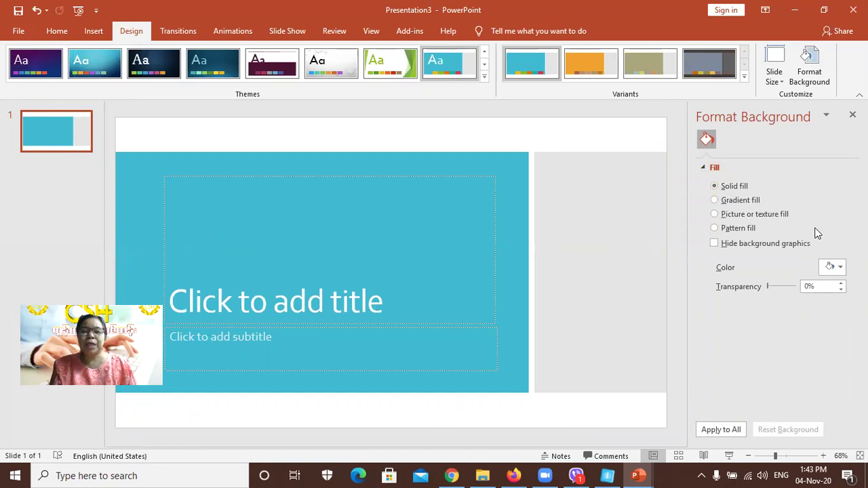
{"action": "left_click", "coordinate": [841, 268]}
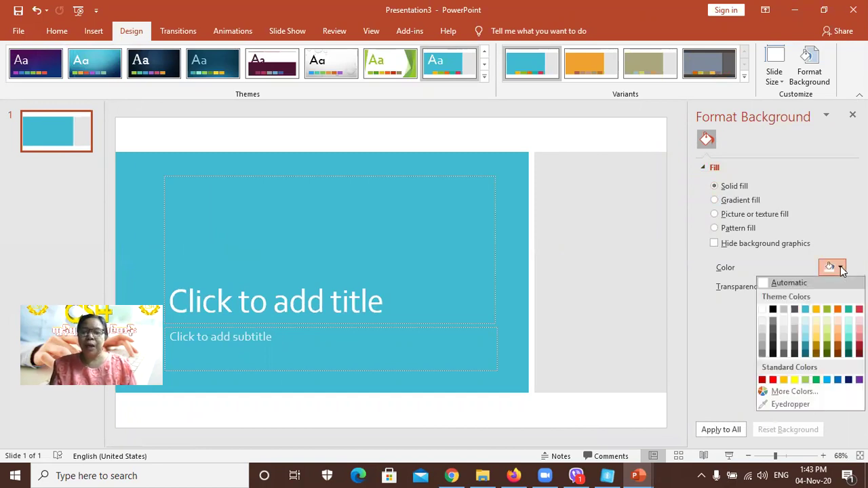
{"action": "left_click", "coordinate": [774, 381]}
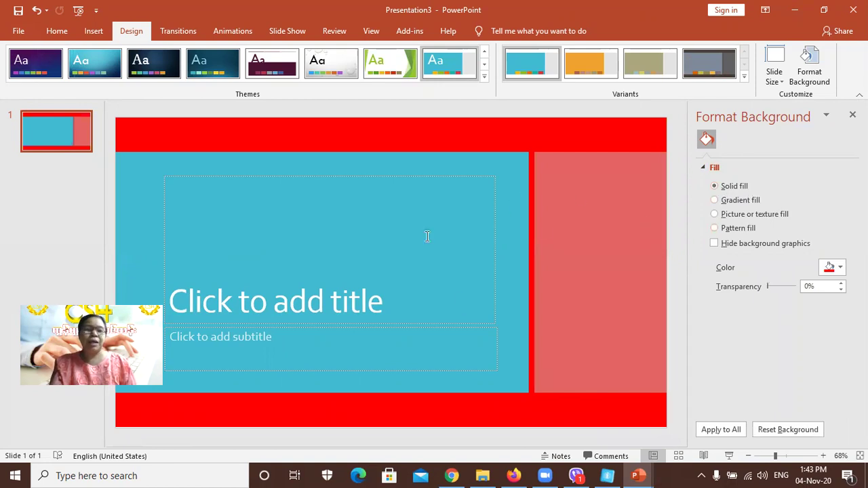
Reapply the Facet theme and give the background a red radial preset gradient.
{"action": "left_click", "coordinate": [378, 67]}
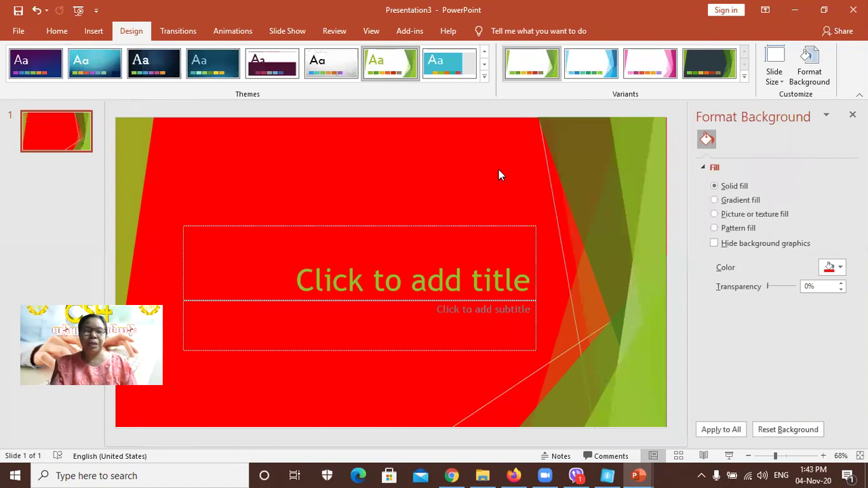
{"action": "left_click", "coordinate": [715, 201]}
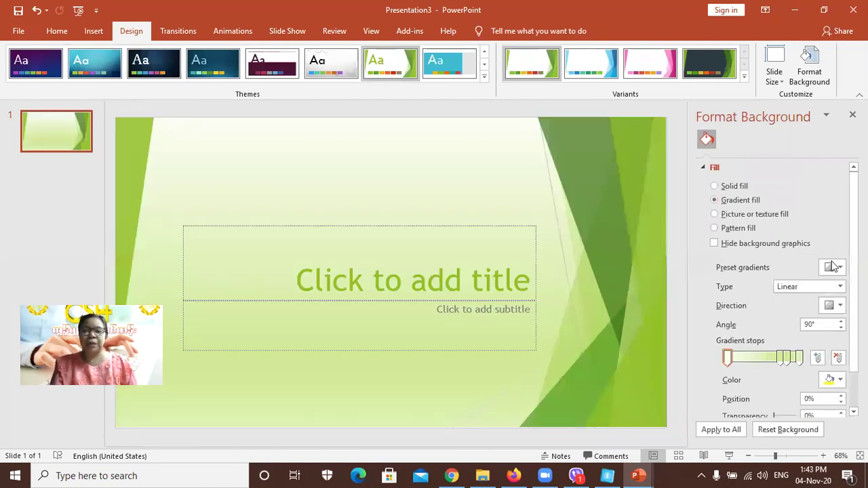
{"action": "left_click", "coordinate": [833, 267]}
{"action": "left_click", "coordinate": [822, 319]}
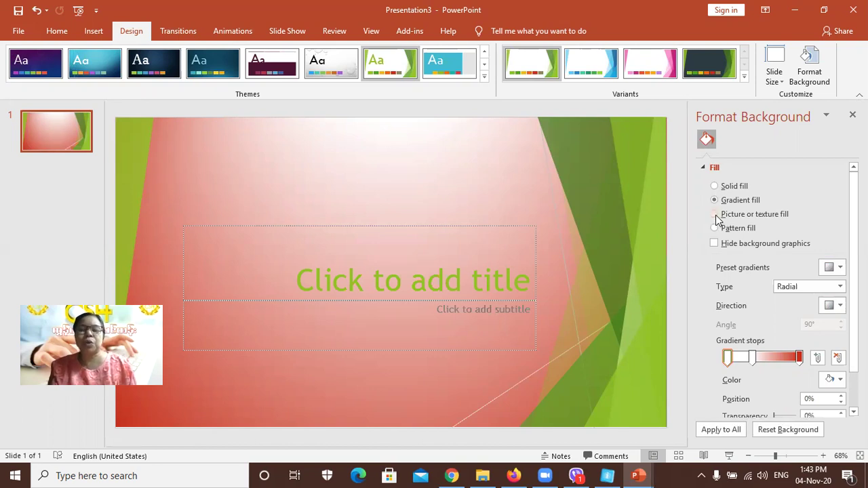
Use the picture file b1 as the slide's picture fill background.
{"action": "left_click", "coordinate": [773, 215]}
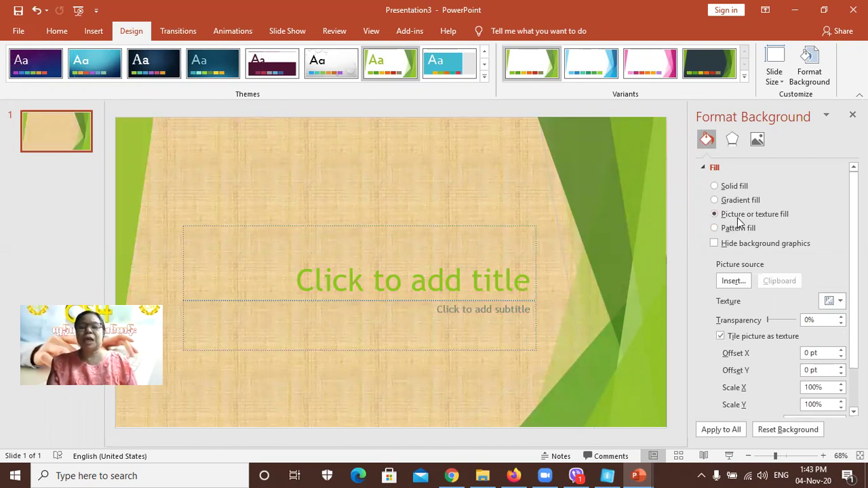
{"action": "left_click", "coordinate": [736, 284]}
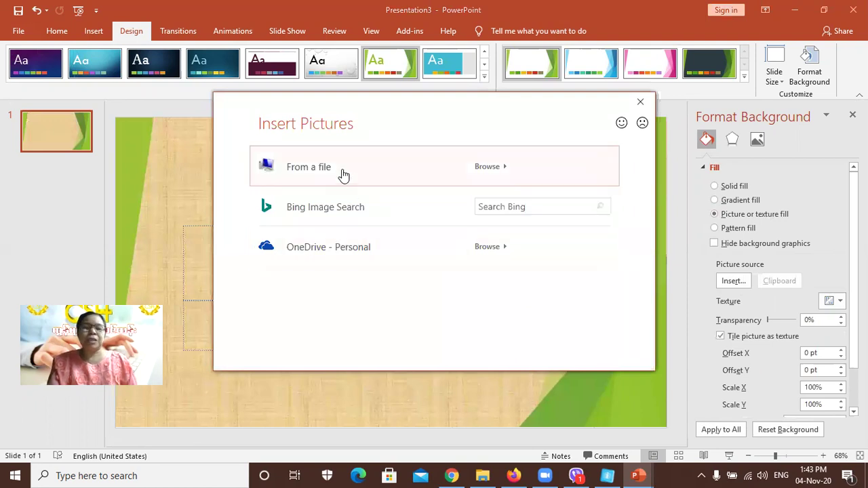
{"action": "left_click", "coordinate": [329, 174]}
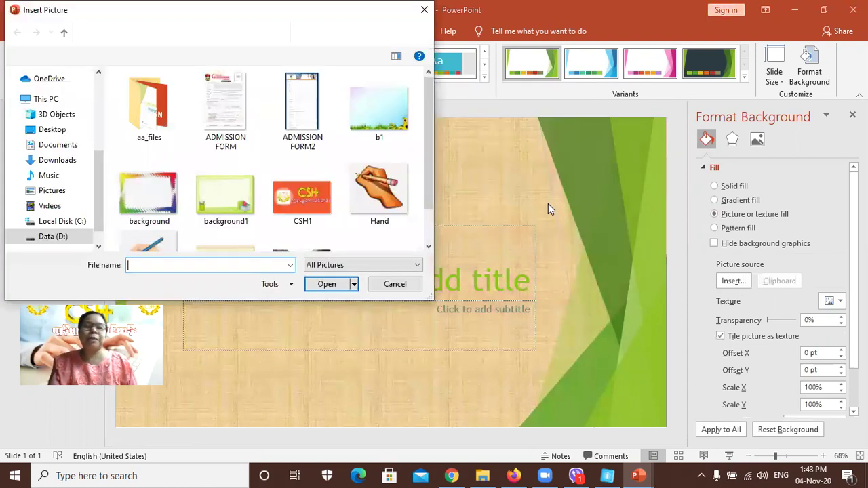
{"action": "double_click", "coordinate": [382, 112]}
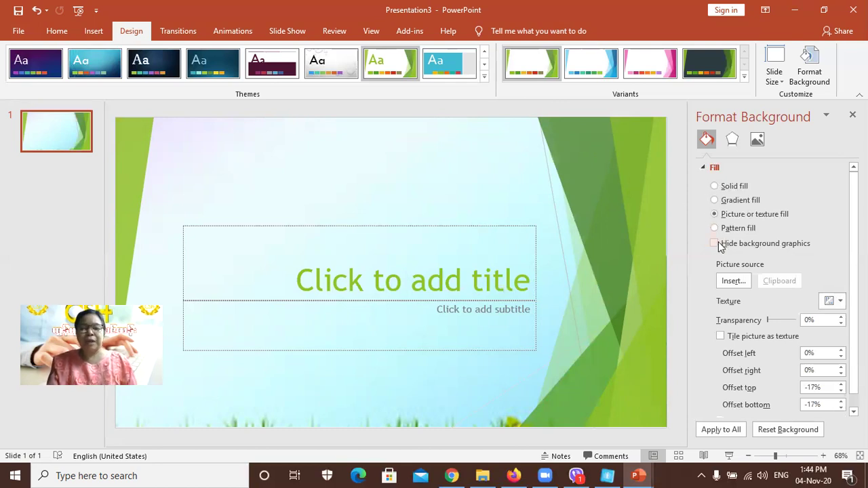
Hide background graphics, set top and bottom picture offsets to 0, and add a second slide.
{"action": "left_click", "coordinate": [718, 243]}
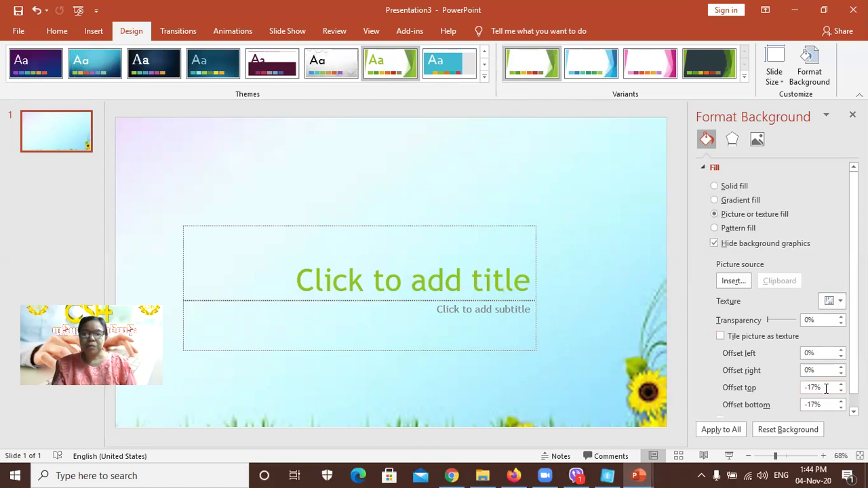
{"action": "left_click_drag", "start_coordinate": [827, 388], "coordinate": [777, 388]}
{"action": "type", "text": "0"}
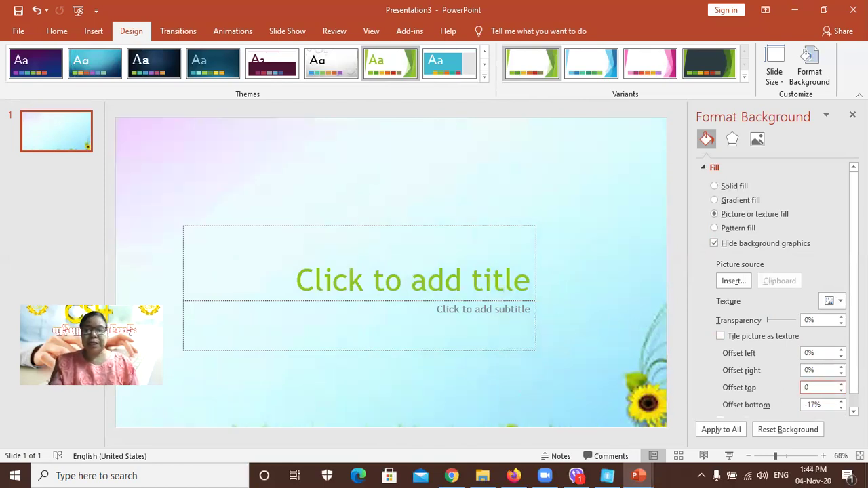
{"action": "key", "text": "Tab"}
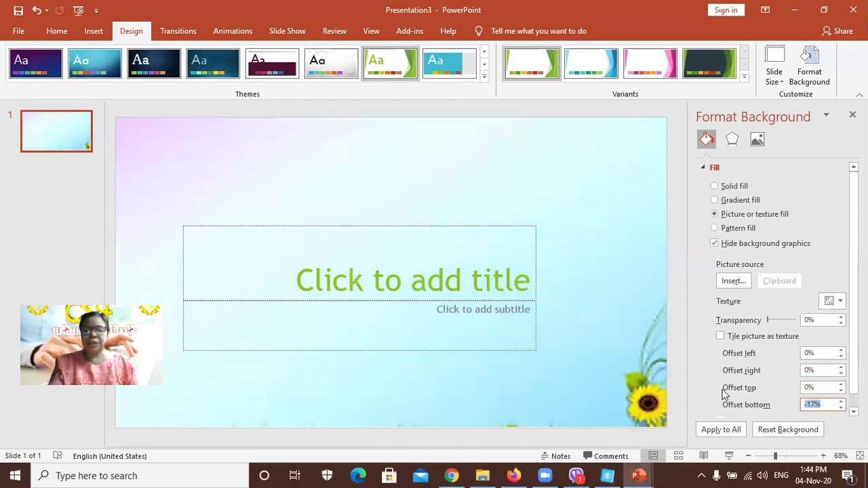
{"action": "type", "text": "0"}
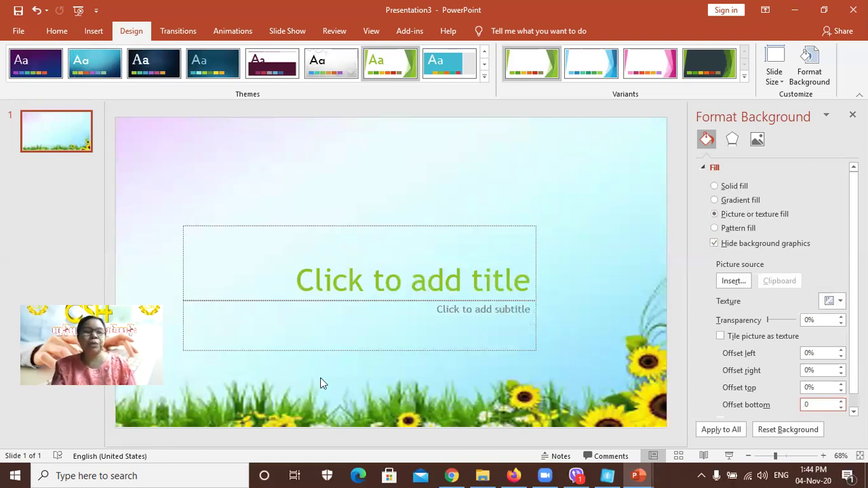
{"action": "left_click", "coordinate": [51, 133]}
{"action": "key", "text": "Return"}
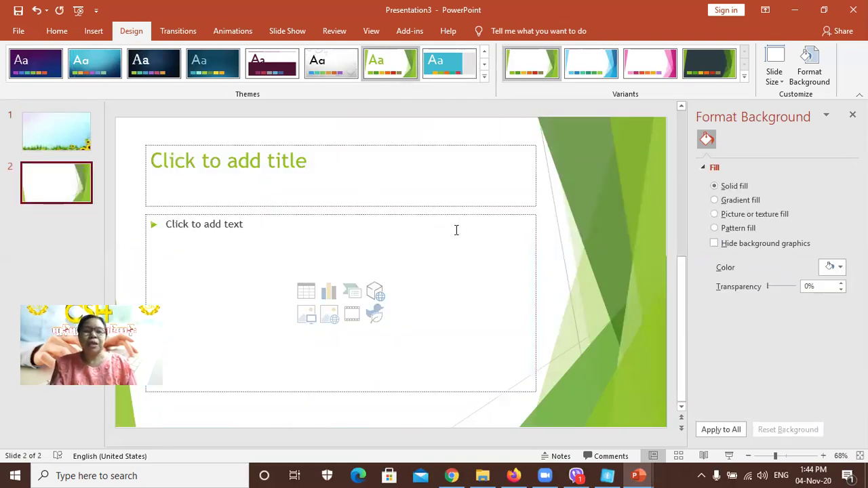
Apply the plain white Office theme from the Themes gallery, then reapply it.
{"action": "left_click", "coordinate": [485, 79]}
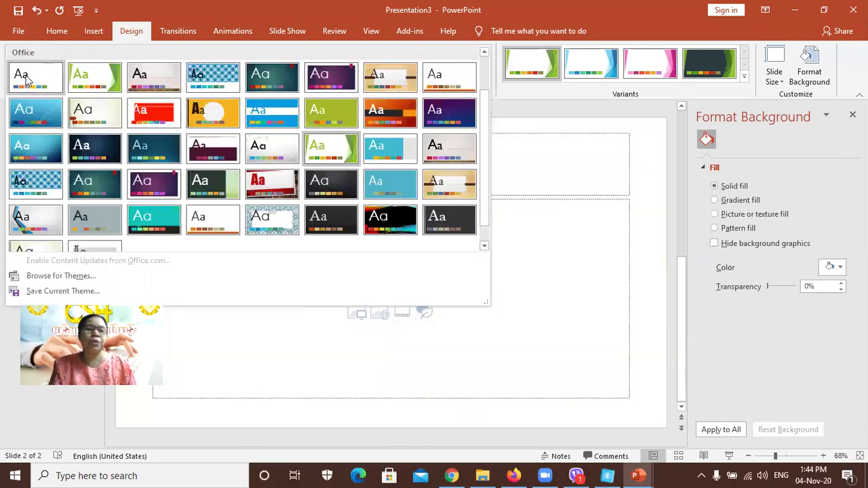
{"action": "left_click", "coordinate": [26, 80]}
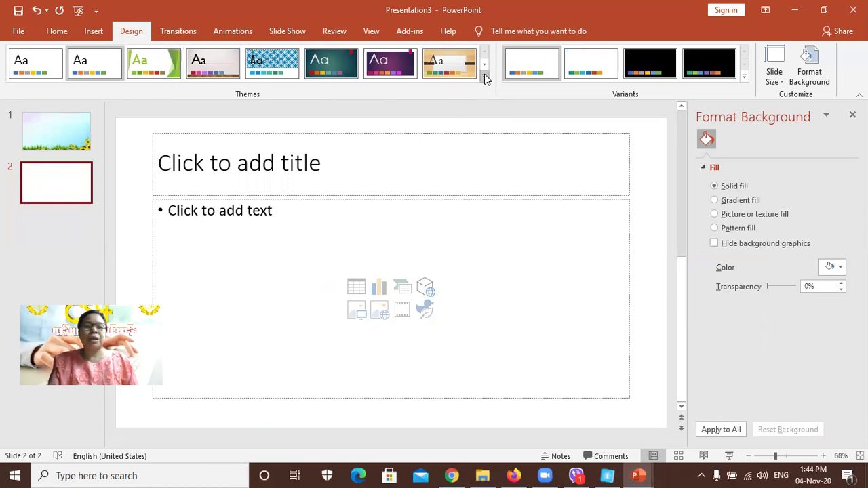
{"action": "left_click", "coordinate": [484, 75]}
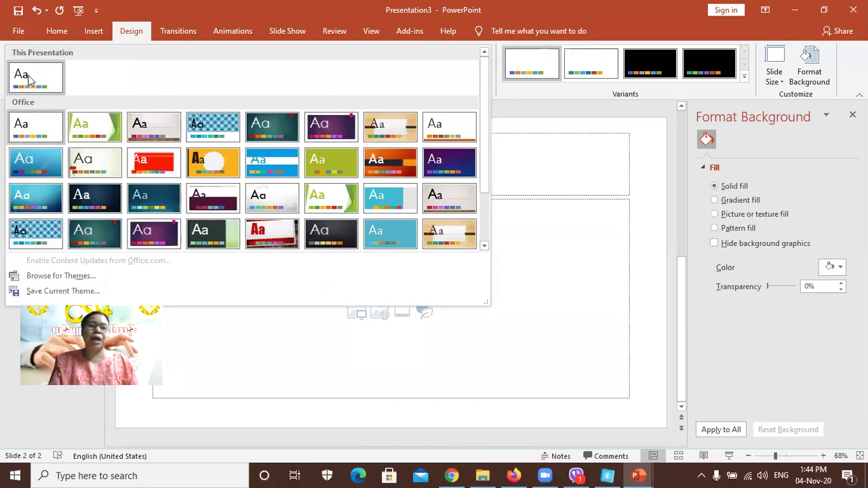
{"action": "left_click", "coordinate": [28, 77]}
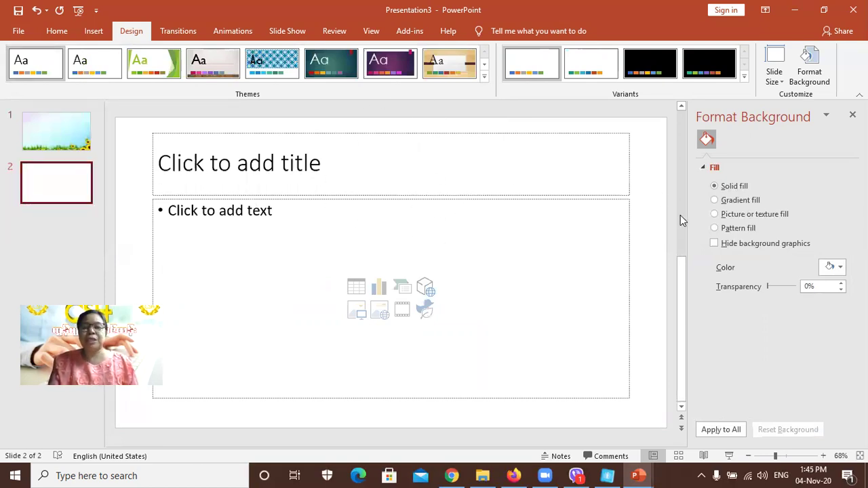
Set slide 2's background to the picture file background1.
{"action": "left_click", "coordinate": [716, 214]}
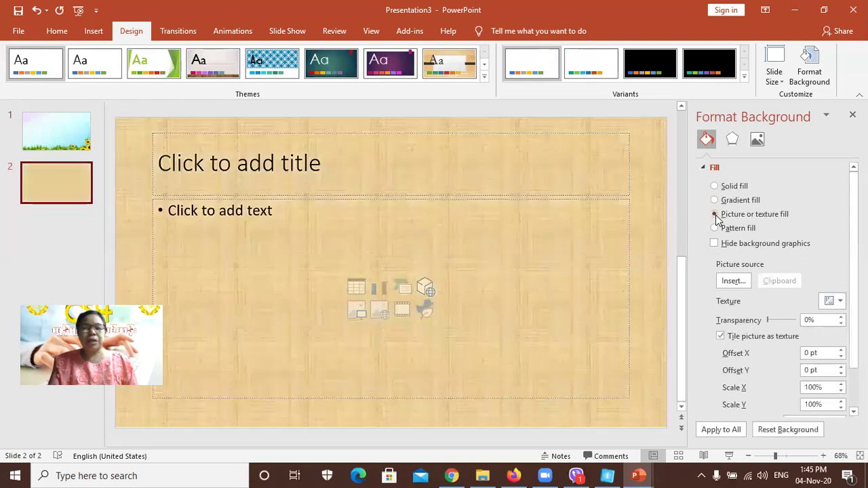
{"action": "left_click", "coordinate": [734, 281]}
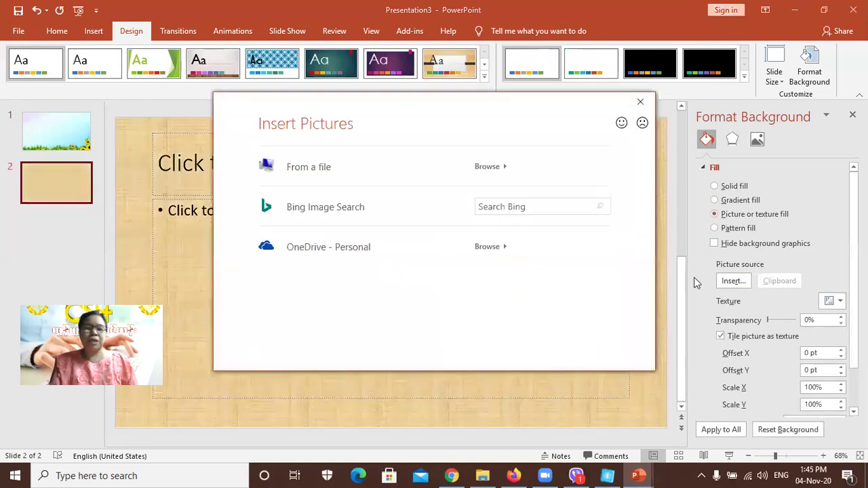
{"action": "left_click", "coordinate": [325, 175]}
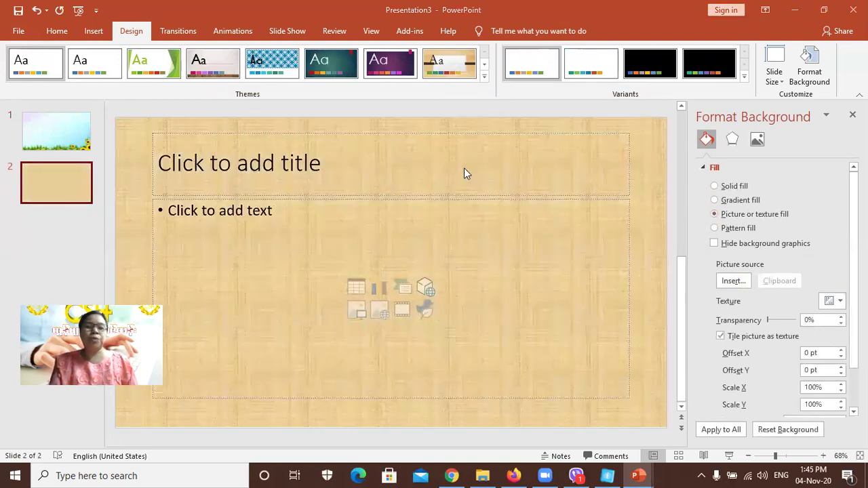
{"action": "left_click_drag", "start_coordinate": [429, 156], "coordinate": [438, 196]}
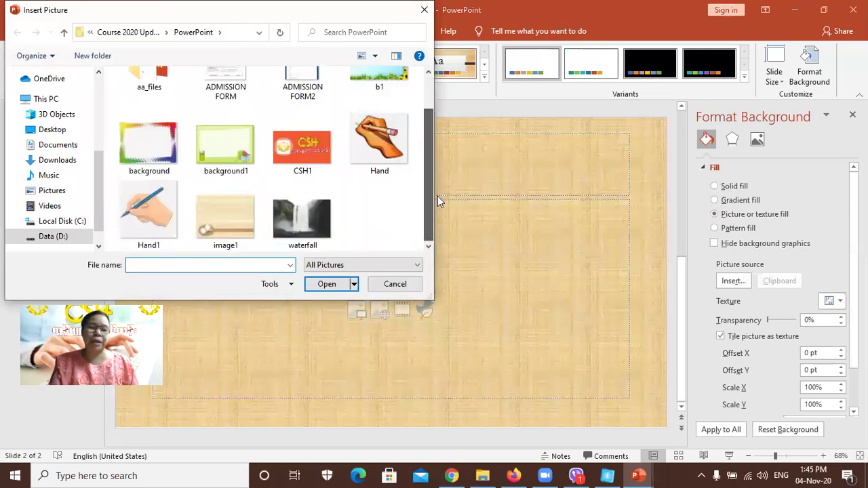
{"action": "double_click", "coordinate": [235, 151]}
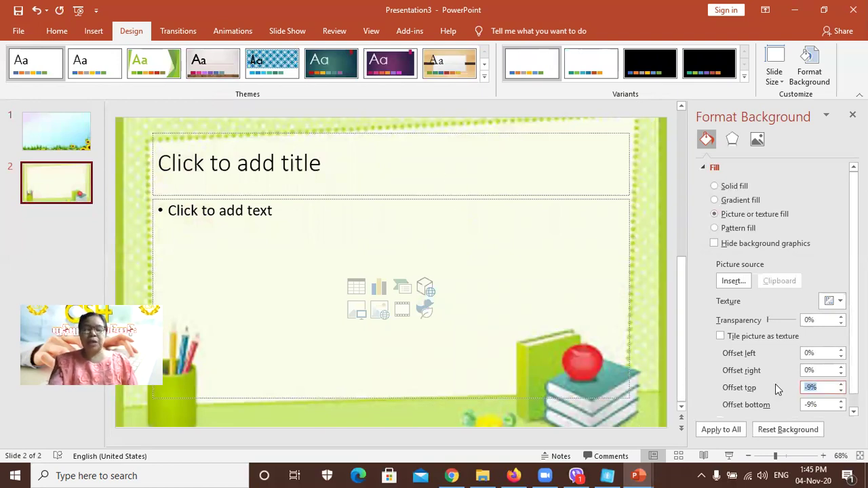
Set the background picture's top and bottom offsets to 0%.
{"action": "type", "text": "0"}
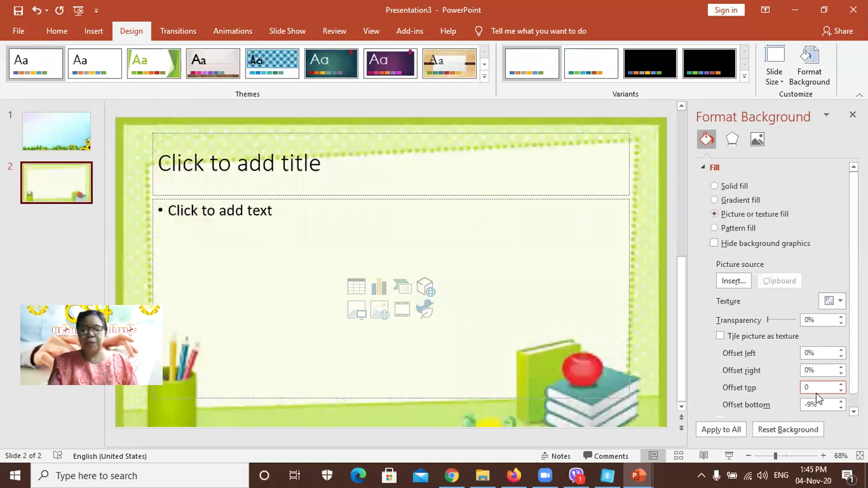
{"action": "type", "text": "5"}
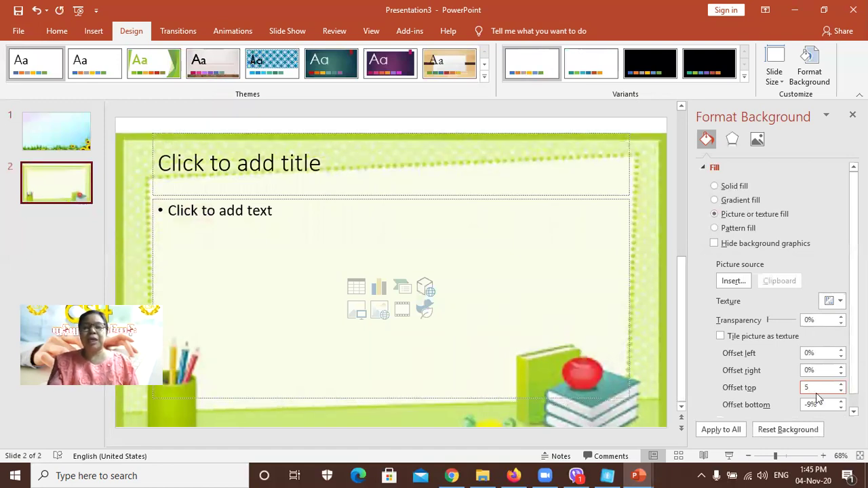
{"action": "key", "text": "BackSpace"}
{"action": "type", "text": "0"}
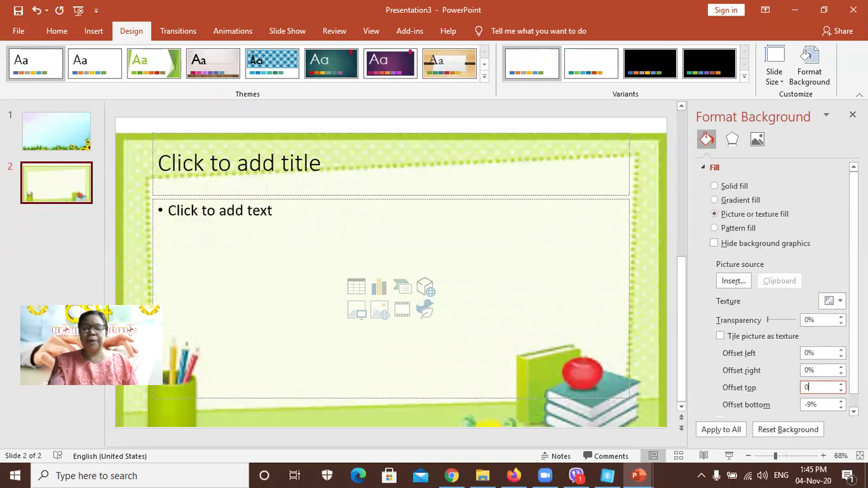
{"action": "double_click", "coordinate": [826, 404]}
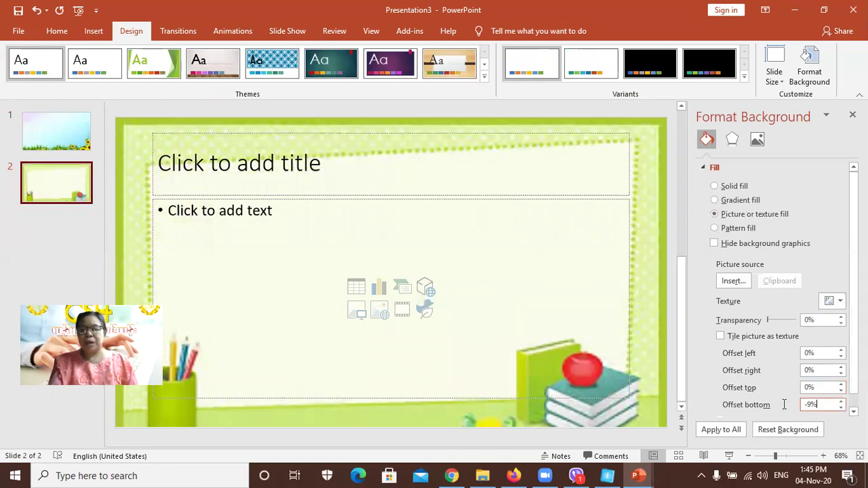
{"action": "type", "text": "0"}
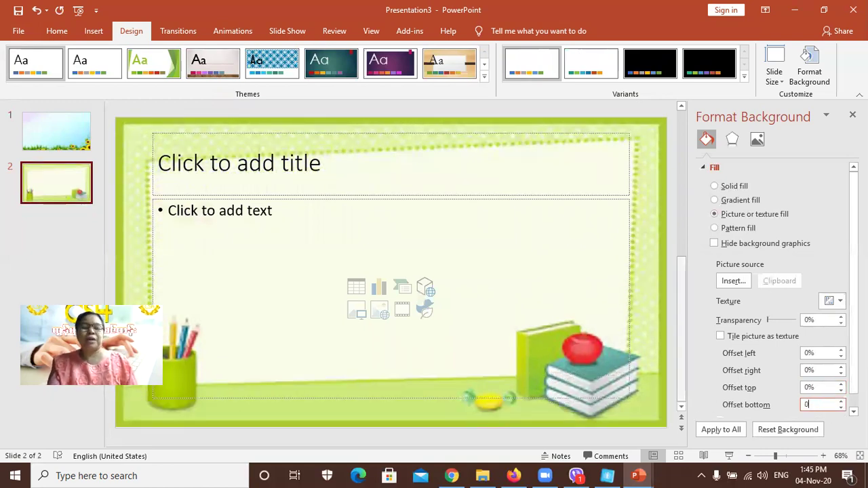
{"action": "left_click", "coordinate": [62, 184]}
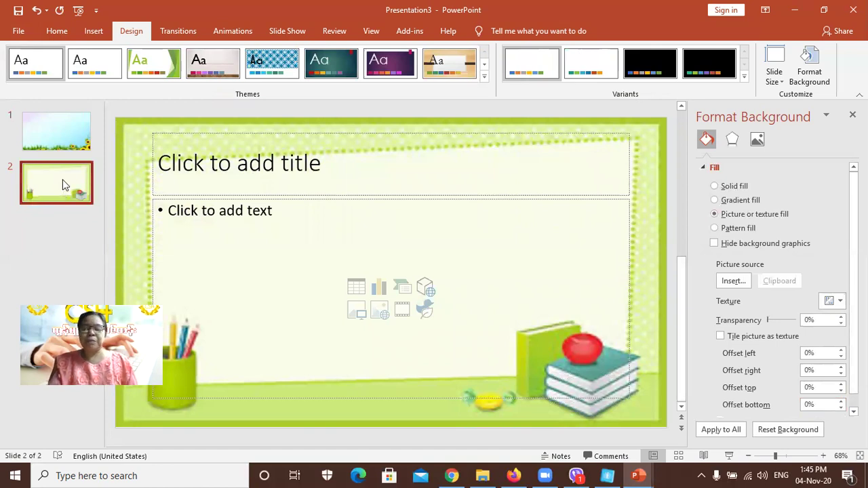
Add a third slide and apply slide 2's classroom background to all slides.
{"action": "key", "text": "Return"}
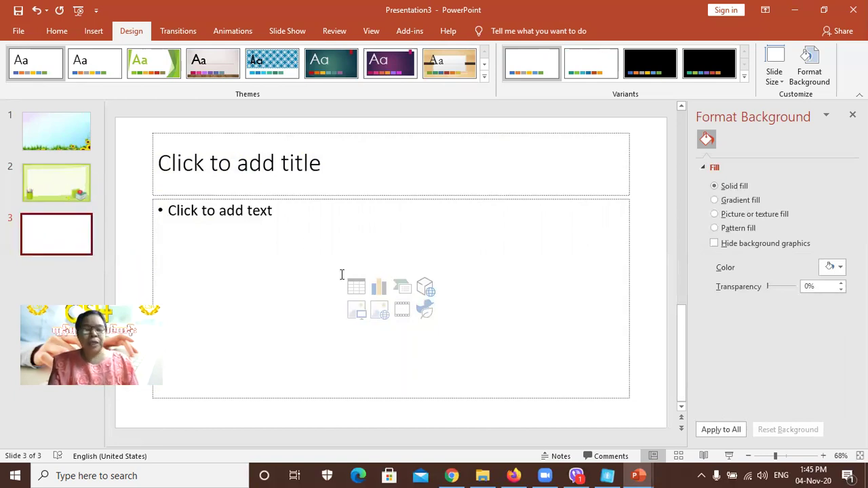
{"action": "left_click", "coordinate": [41, 195]}
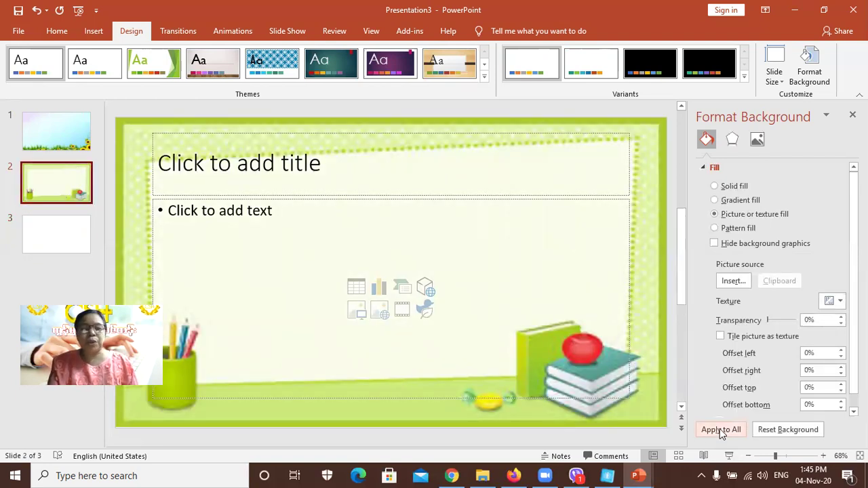
{"action": "left_click", "coordinate": [719, 428]}
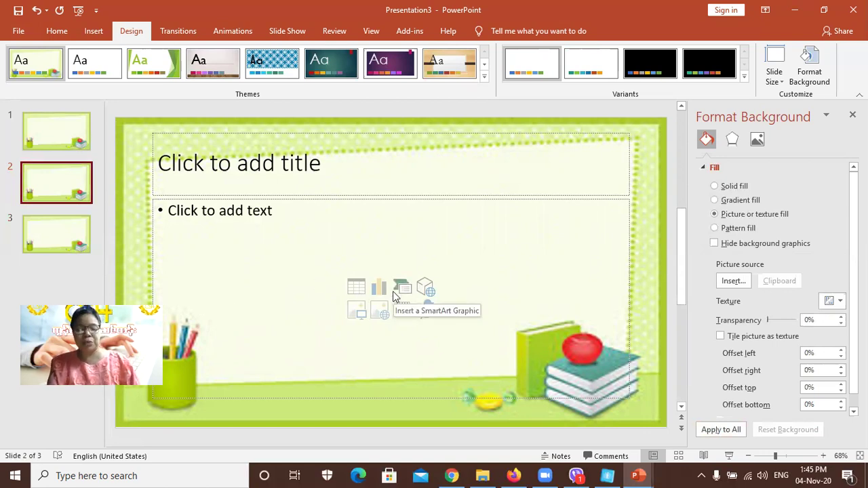
Undo that, then apply slide 1's sunflower background to all slides.
{"action": "key", "text": "ctrl+z"}
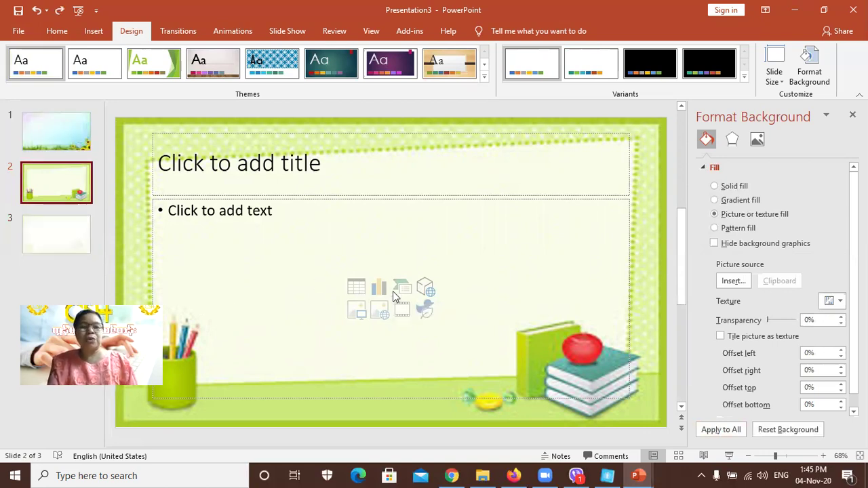
{"action": "left_click", "coordinate": [71, 128]}
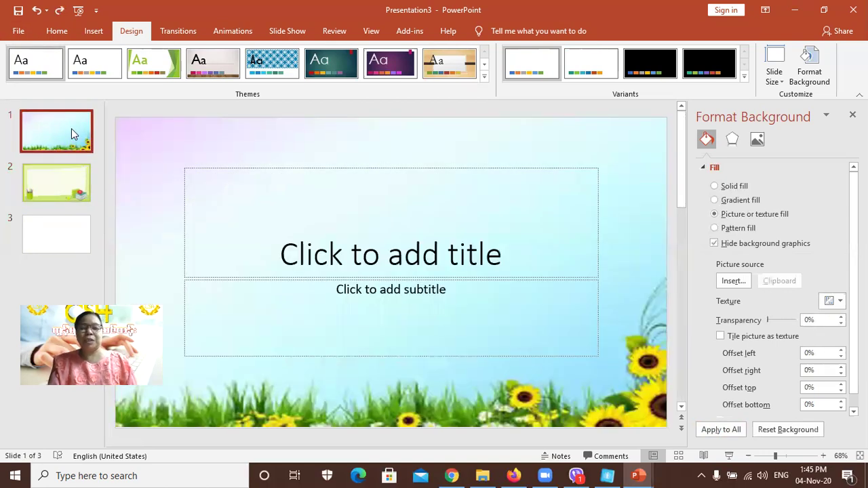
{"action": "left_click", "coordinate": [723, 430]}
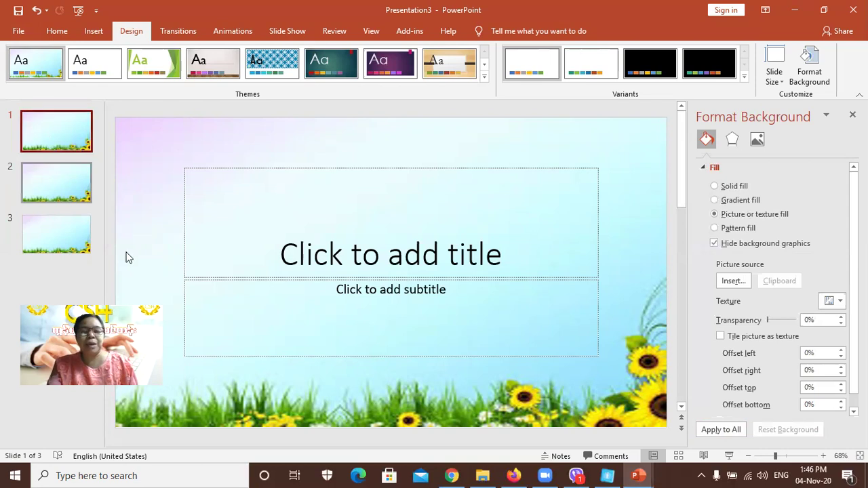
In Firefox, show Google image results for 'powerpoint background' and scroll to the butterfly image.
{"action": "left_click", "coordinate": [515, 475]}
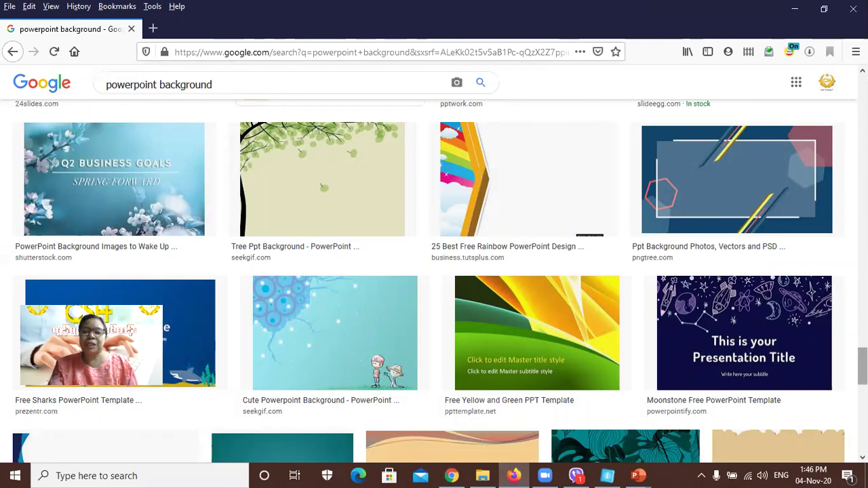
{"action": "scroll", "coordinate": [435, 271], "scroll_direction": "up", "scroll_amount": 15}
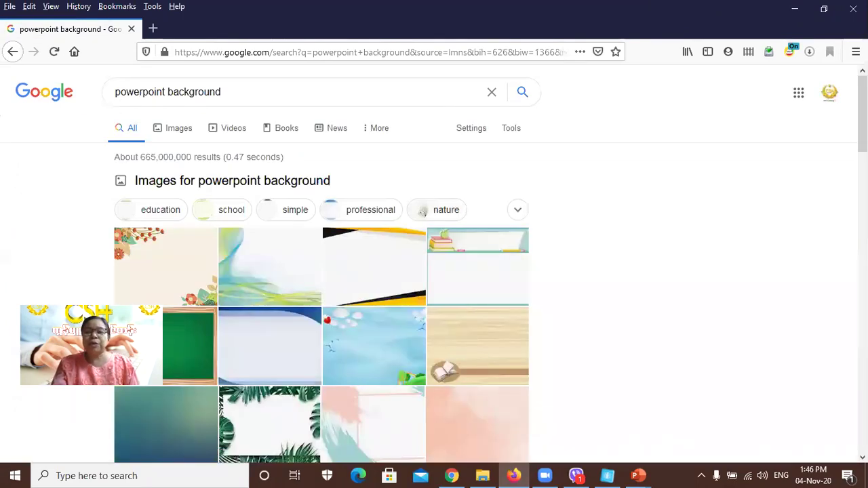
{"action": "scroll", "coordinate": [434, 272], "scroll_direction": "down", "scroll_amount": 10}
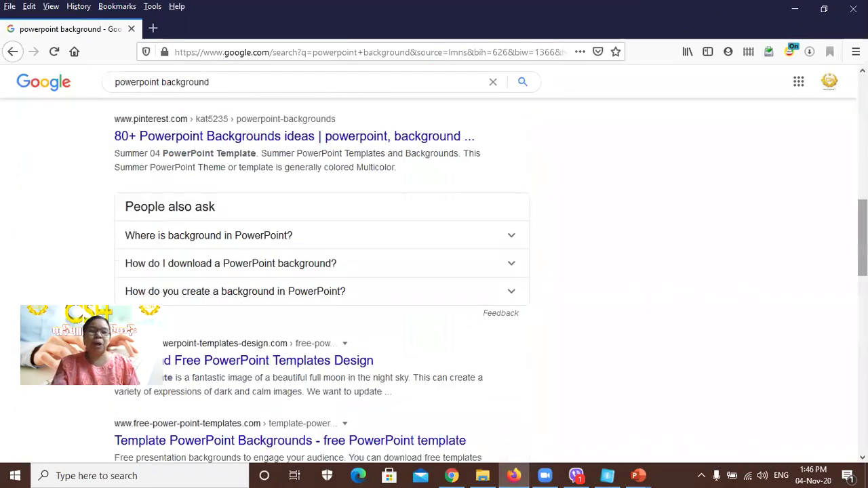
{"action": "scroll", "coordinate": [434, 271], "scroll_direction": "down", "scroll_amount": 2}
{"action": "scroll", "coordinate": [321, 271], "scroll_direction": "up", "scroll_amount": 9}
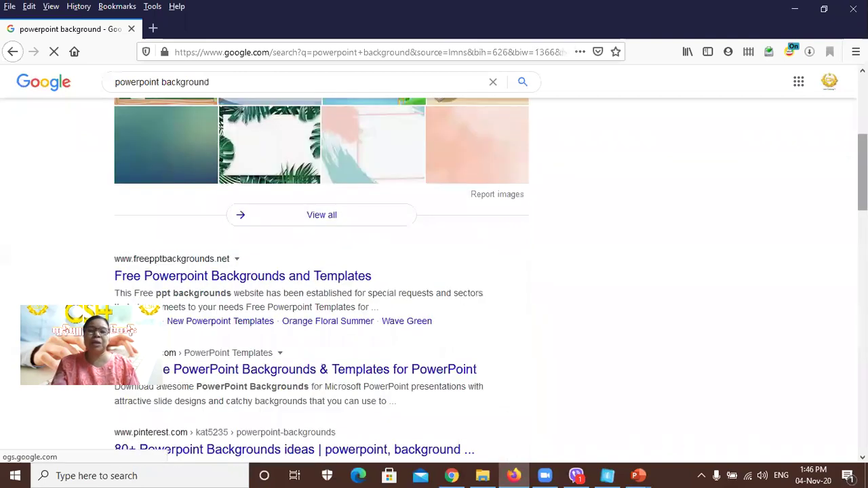
{"action": "scroll", "coordinate": [421, 213], "scroll_direction": "up", "scroll_amount": 2}
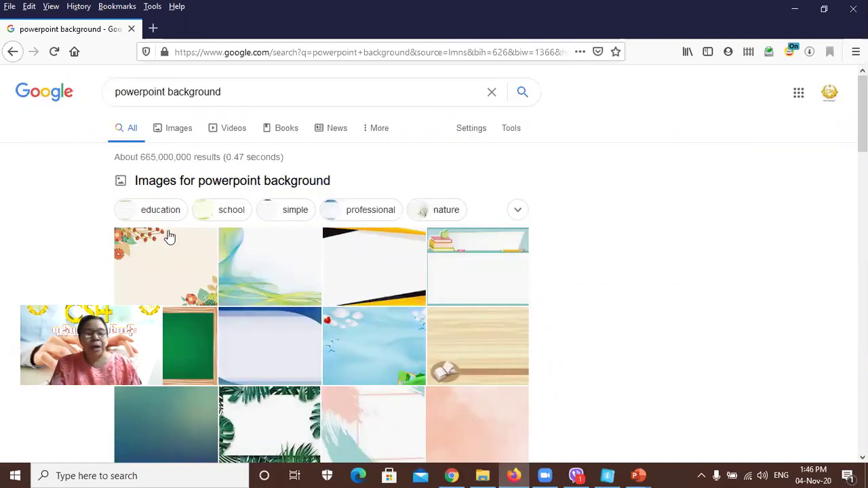
{"action": "left_click", "coordinate": [178, 129]}
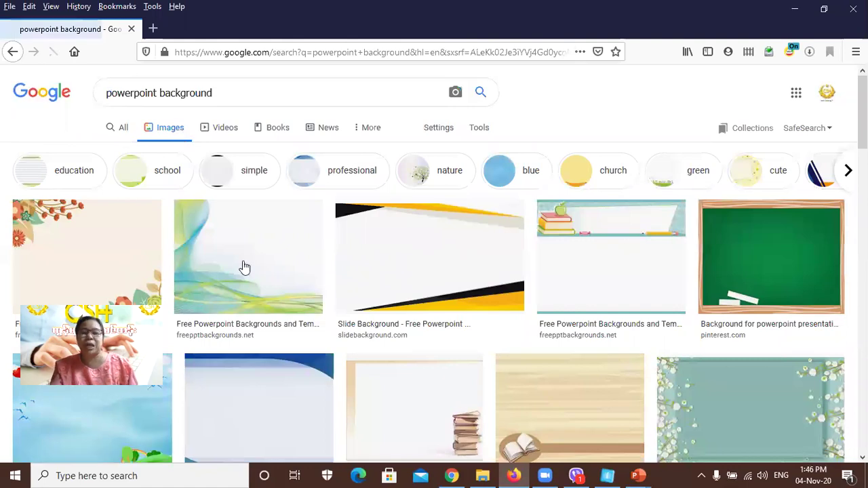
{"action": "scroll", "coordinate": [434, 272], "scroll_direction": "down", "scroll_amount": 2}
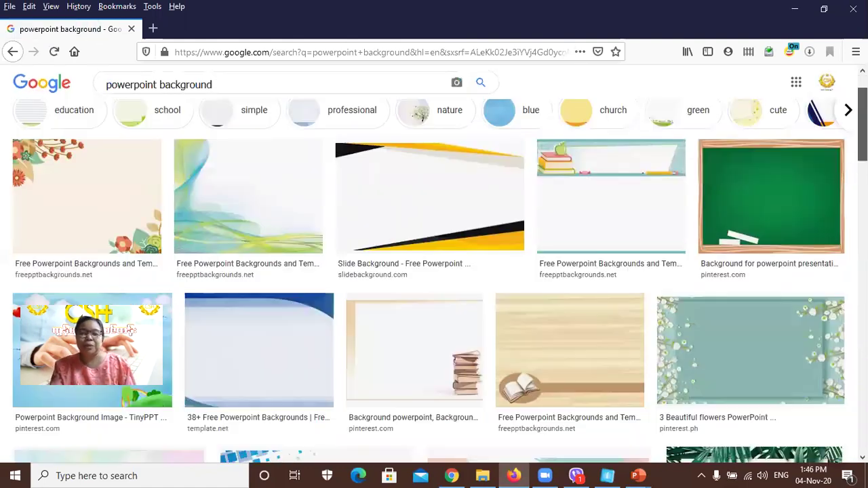
{"action": "scroll", "coordinate": [434, 271], "scroll_direction": "down", "scroll_amount": 3}
{"action": "scroll", "coordinate": [434, 272], "scroll_direction": "down", "scroll_amount": 4}
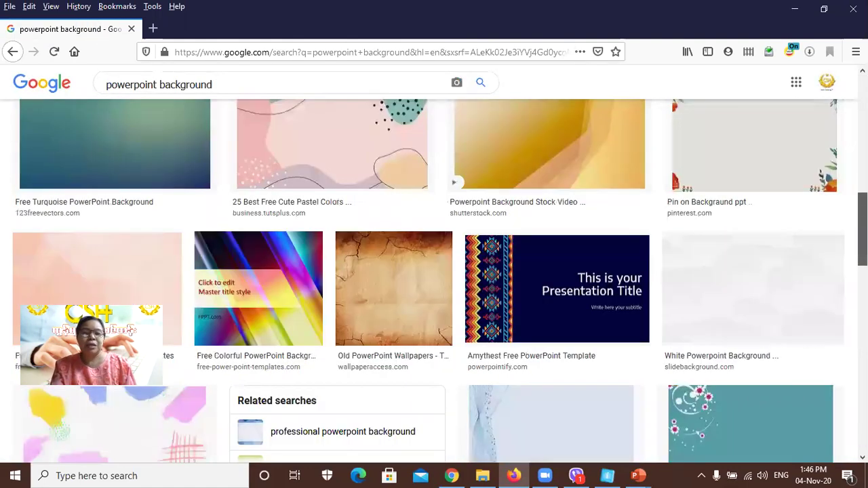
{"action": "scroll", "coordinate": [434, 271], "scroll_direction": "down", "scroll_amount": 4}
{"action": "scroll", "coordinate": [806, 272], "scroll_direction": "down", "scroll_amount": 1}
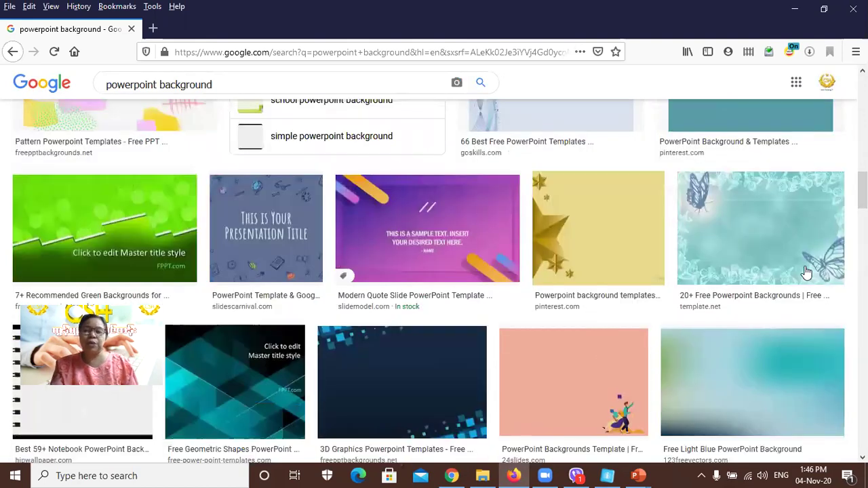
Save the pale blue butterfly image to the Desktop with the file name 678.
{"action": "right_click", "coordinate": [768, 234]}
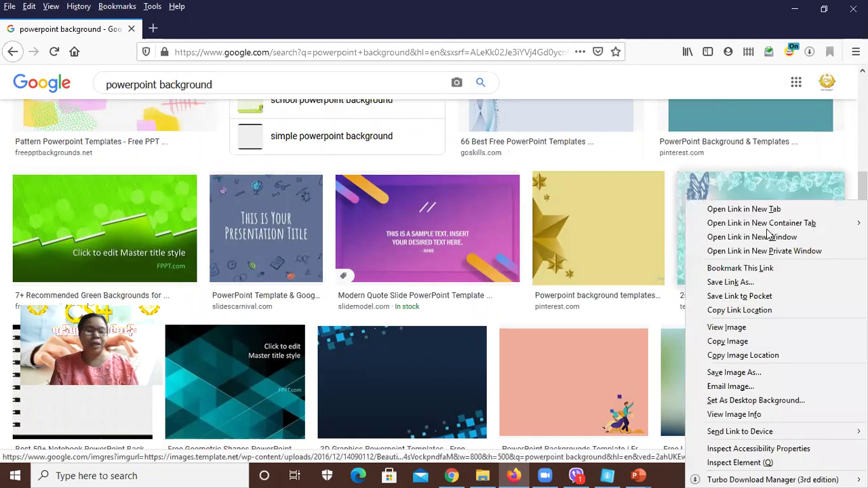
{"action": "left_click", "coordinate": [739, 377]}
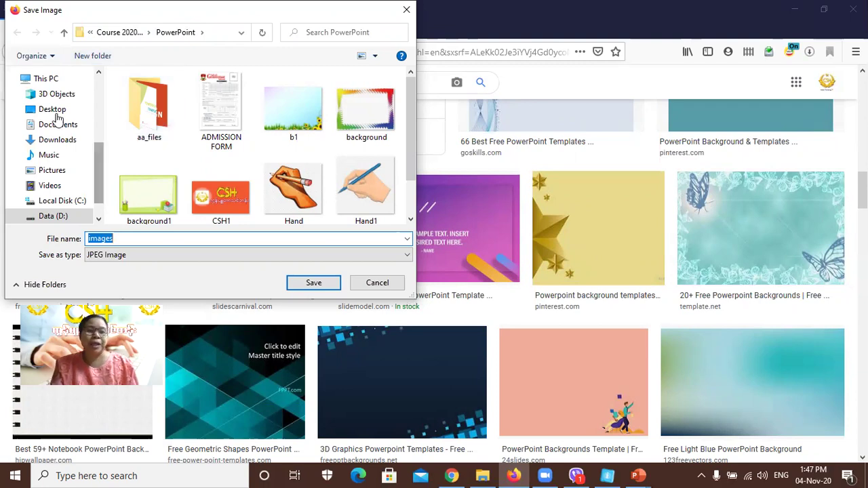
{"action": "left_click", "coordinate": [54, 110]}
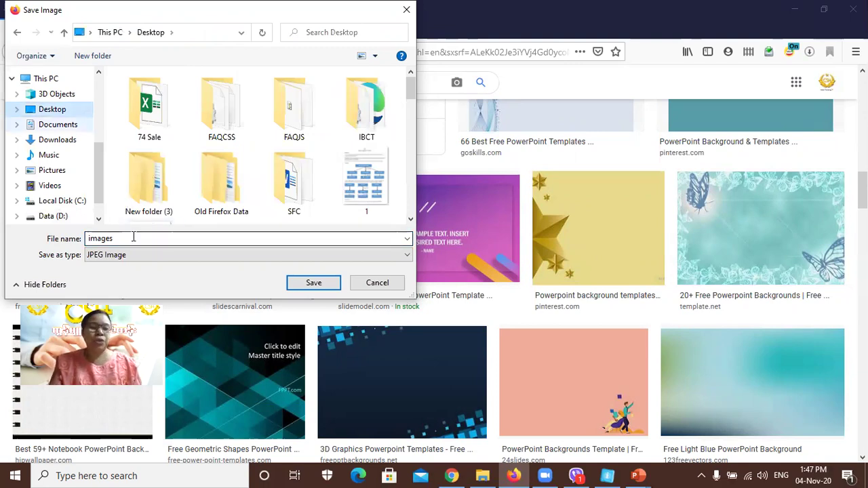
{"action": "key", "text": "ctrl+a"}
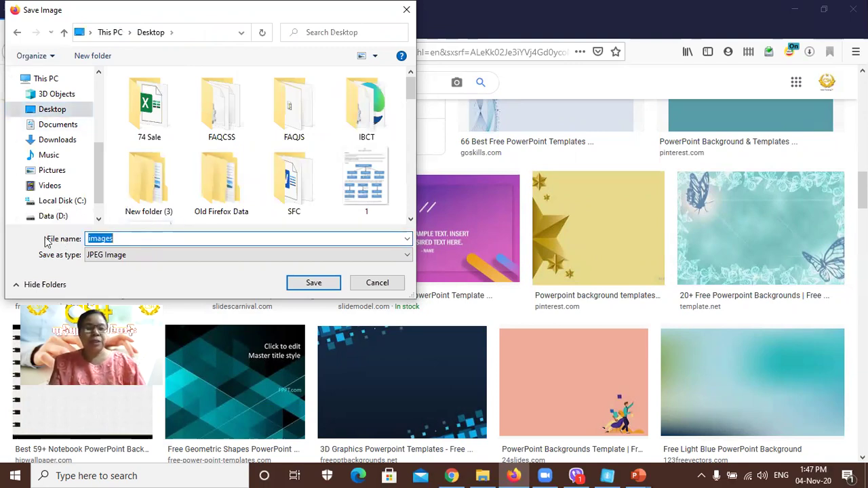
{"action": "type", "text": "12"}
{"action": "key", "text": "BackSpace"}
{"action": "key", "text": "BackSpace"}
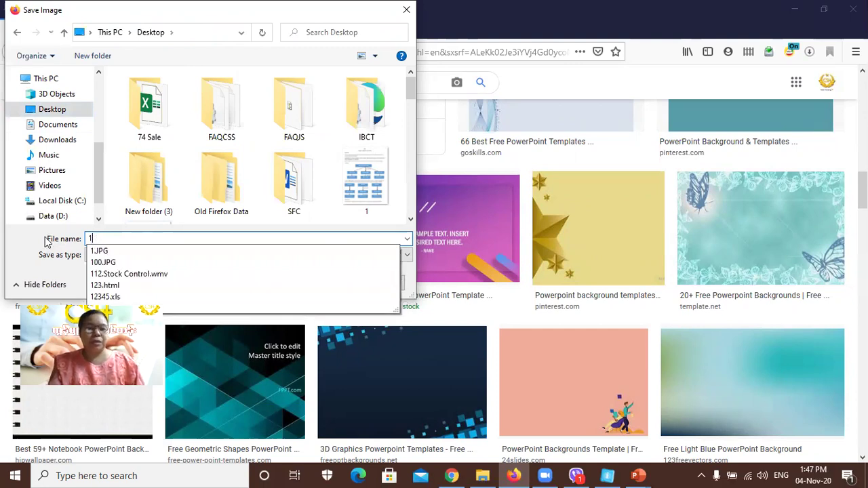
{"action": "key", "text": "BackSpace"}
{"action": "type", "text": "678"}
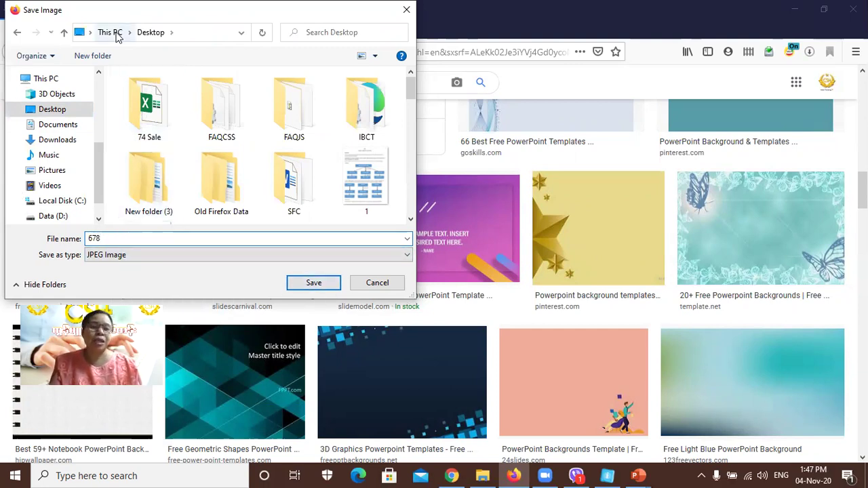
{"action": "left_click", "coordinate": [313, 284]}
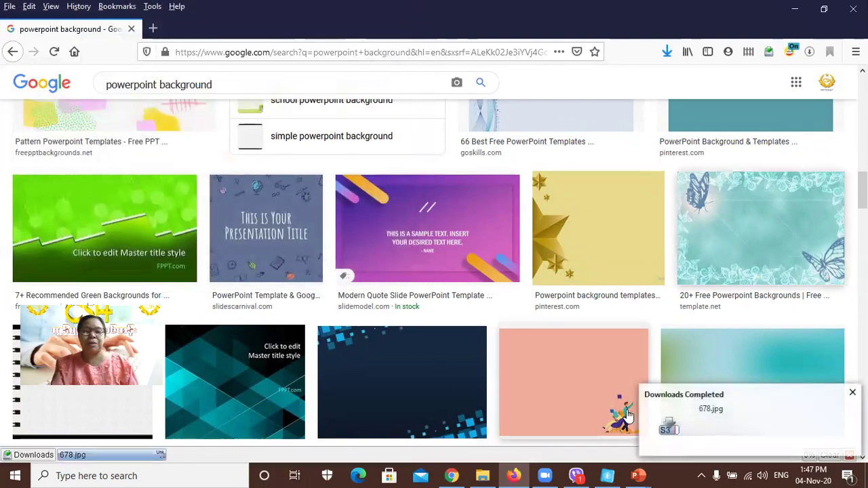
Back in Presentation3, insert a new fourth slide after slide 3.
{"action": "mouse_move", "coordinate": [637, 476]}
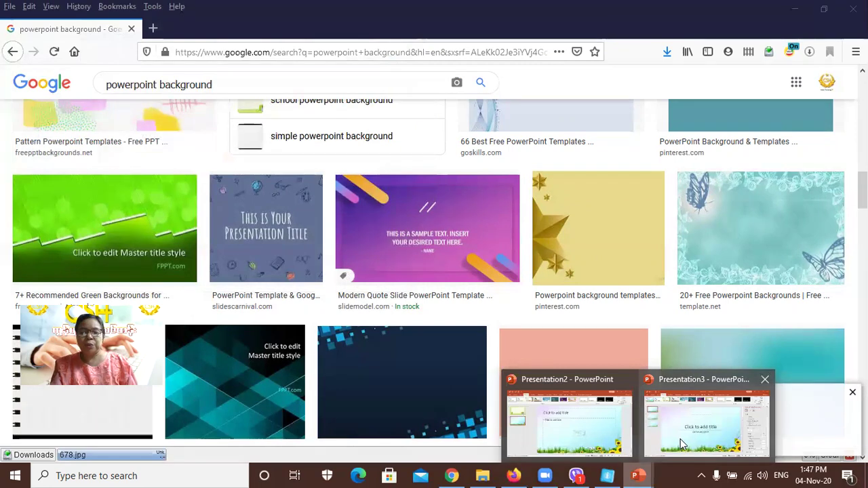
{"action": "left_click", "coordinate": [681, 439]}
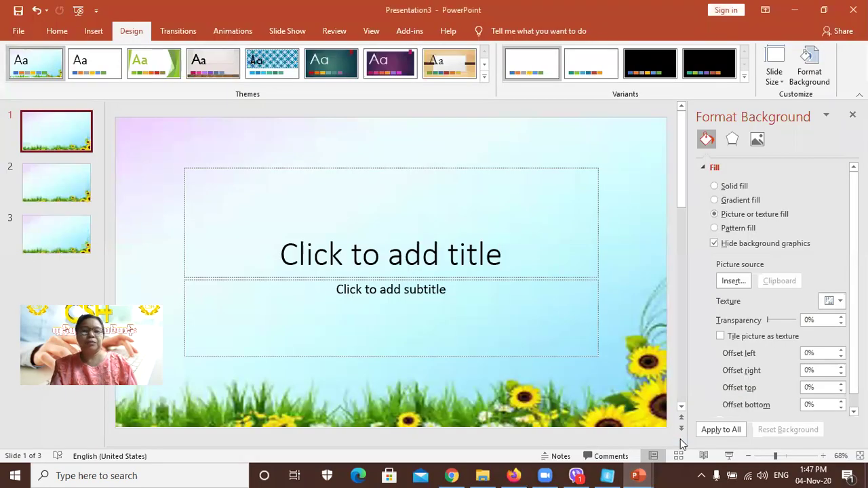
{"action": "left_click", "coordinate": [66, 237]}
{"action": "key", "text": "Return"}
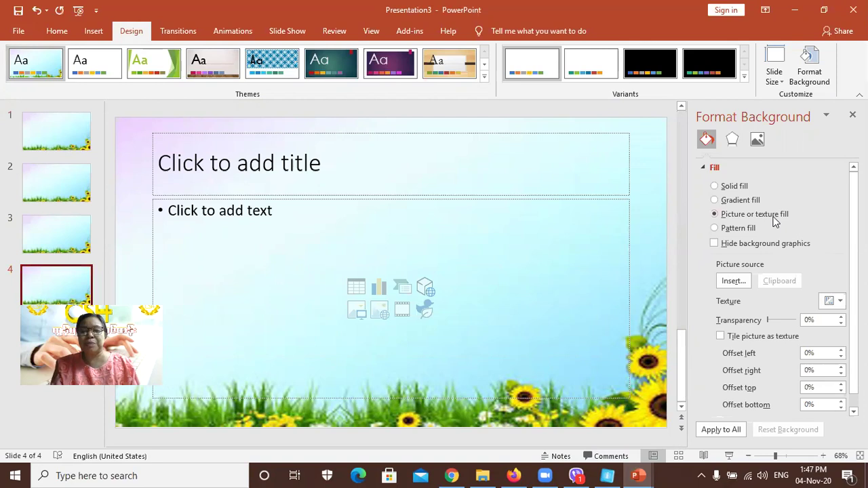
Use the pale blue butterfly picture 678 from the Desktop as slide 4's background.
{"action": "left_click", "coordinate": [734, 281]}
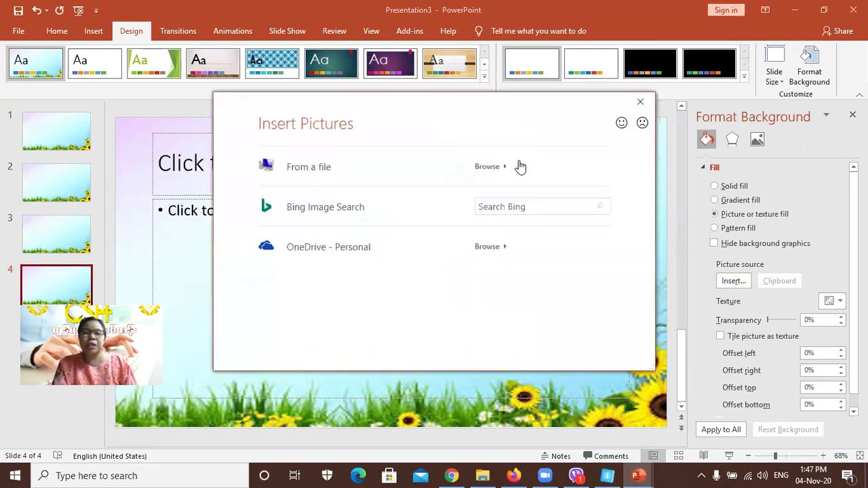
{"action": "left_click", "coordinate": [331, 173]}
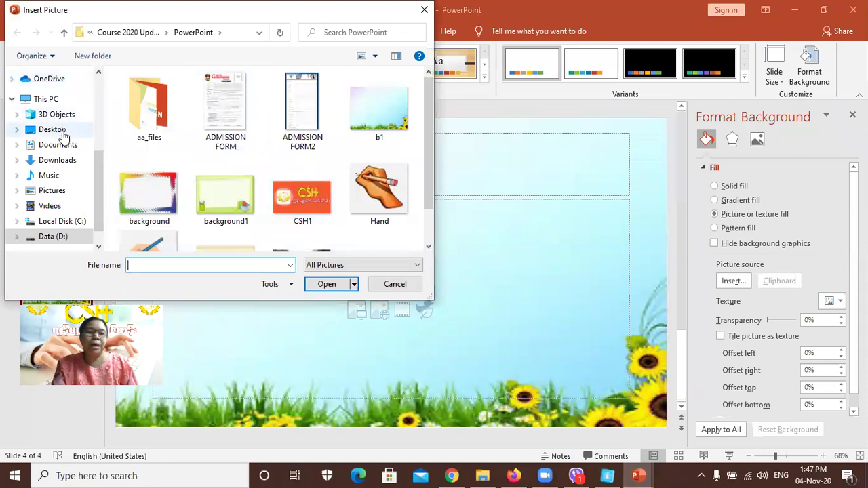
{"action": "left_click", "coordinate": [52, 129]}
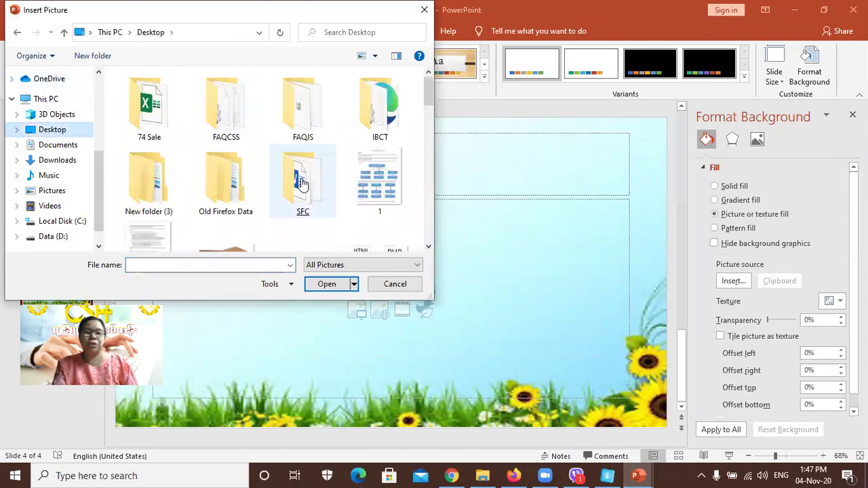
{"action": "double_click", "coordinate": [302, 182]}
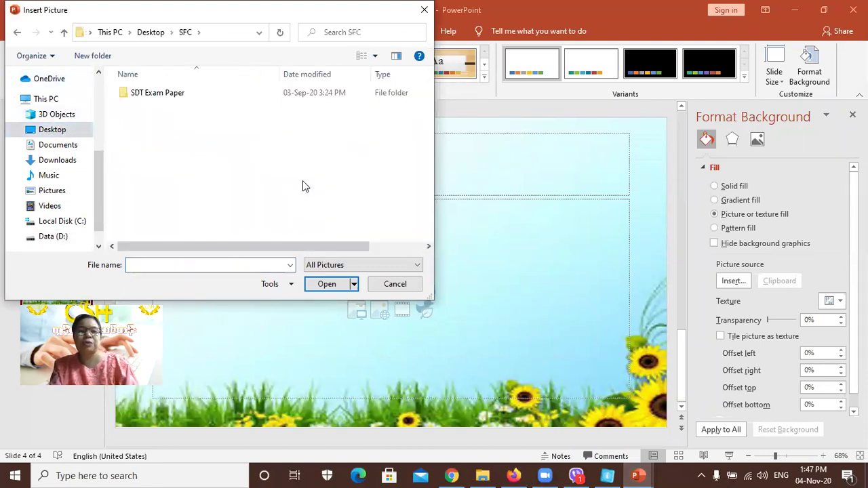
{"action": "left_click", "coordinate": [146, 32]}
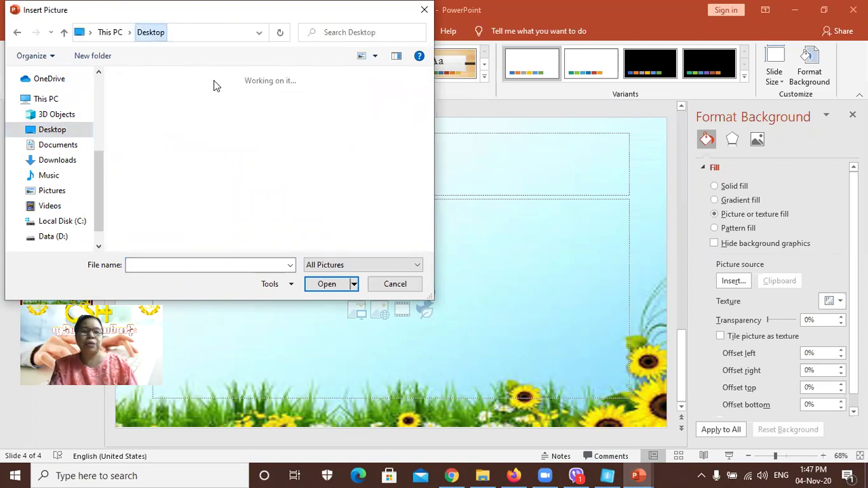
{"action": "left_click", "coordinate": [399, 189]}
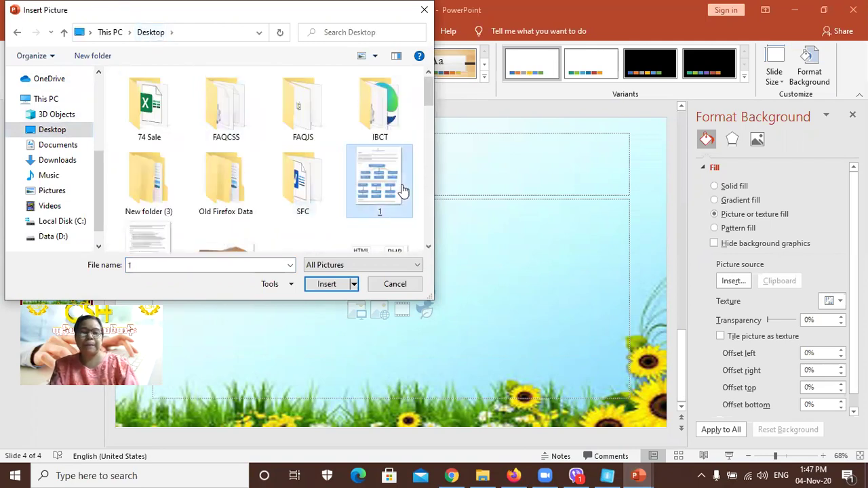
{"action": "mouse_move", "coordinate": [427, 96]}
{"action": "left_mouse_down"}
{"action": "mouse_move", "coordinate": [441, 215]}
{"action": "mouse_move", "coordinate": [433, 108]}
{"action": "mouse_move", "coordinate": [433, 121]}
{"action": "left_mouse_up"}
{"action": "double_click", "coordinate": [319, 169]}
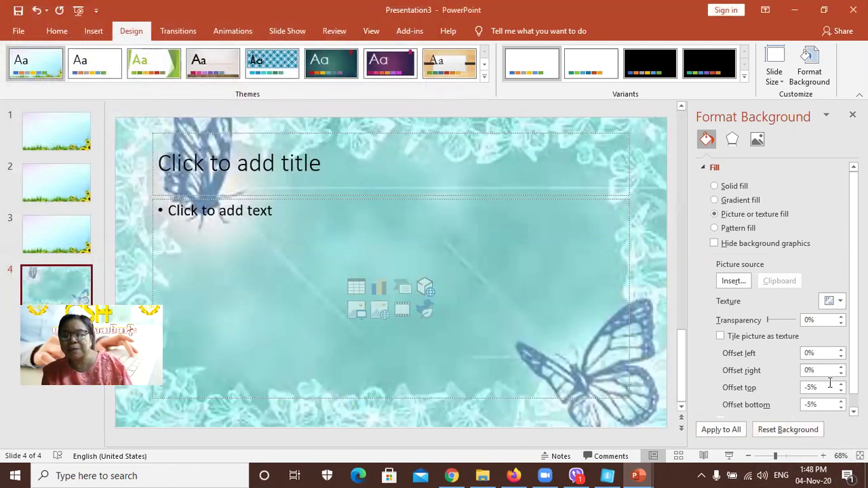
Set the butterfly background's offsets to -1% top and 0% bottom, with 65% transparency.
{"action": "type", "text": "0"}
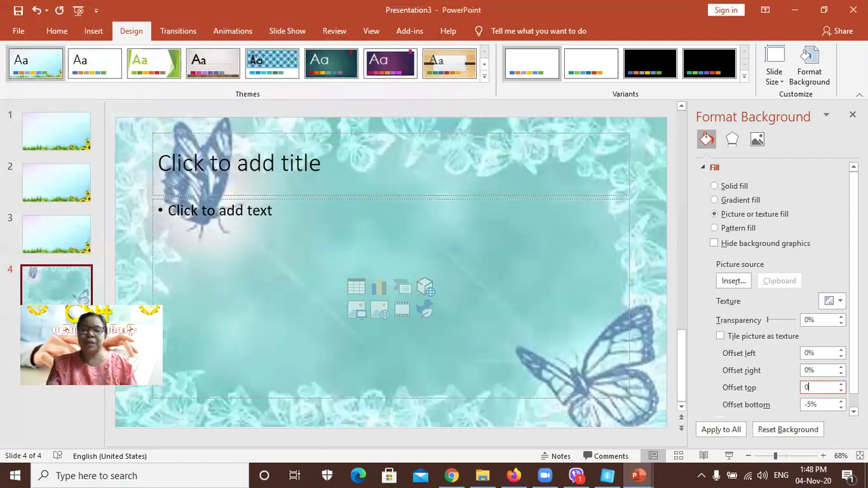
{"action": "left_click", "coordinate": [824, 406]}
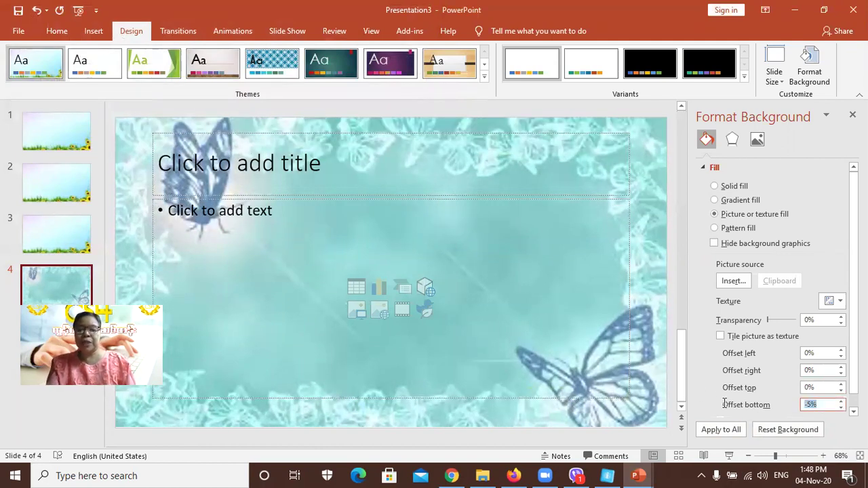
{"action": "type", "text": "0"}
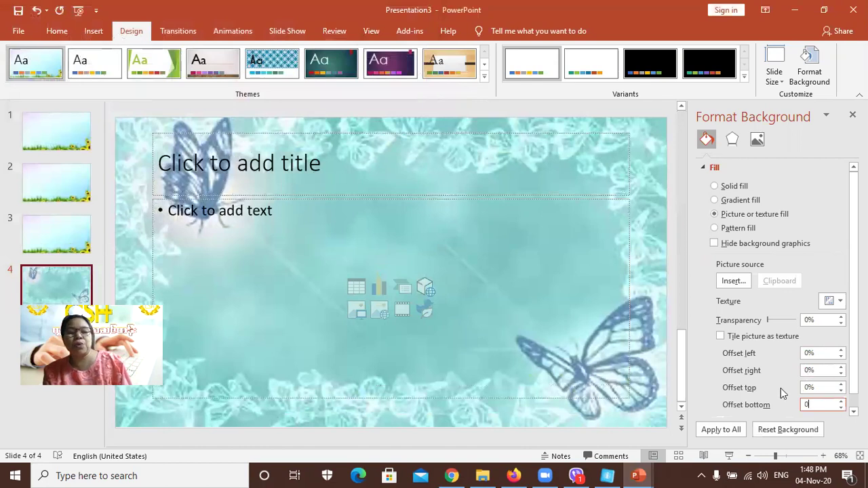
{"action": "left_click", "coordinate": [844, 387]}
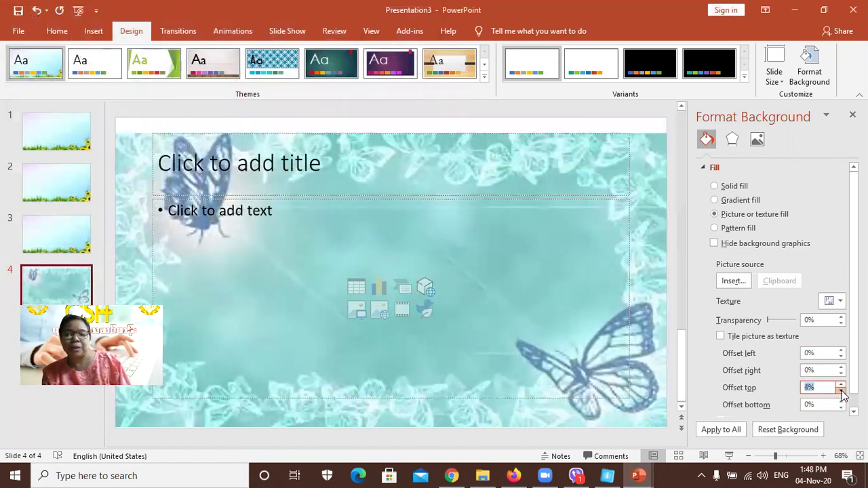
{"action": "left_click", "coordinate": [841, 392]}
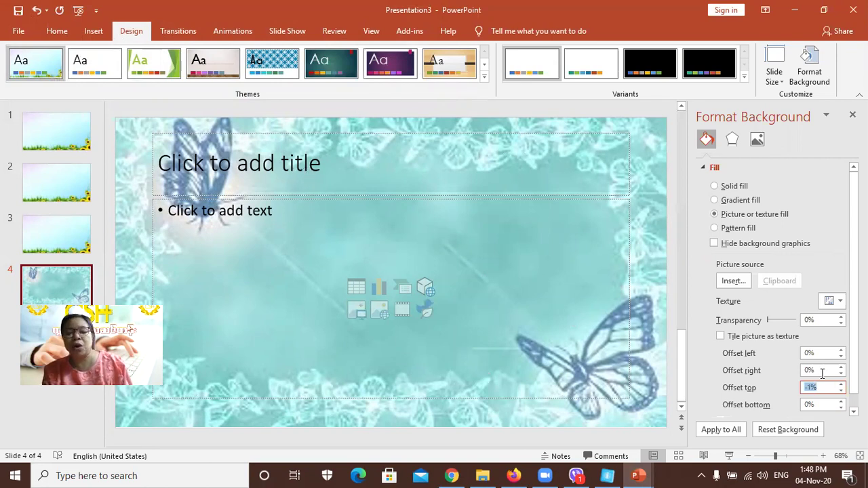
{"action": "left_click_drag", "start_coordinate": [767, 321], "coordinate": [788, 324]}
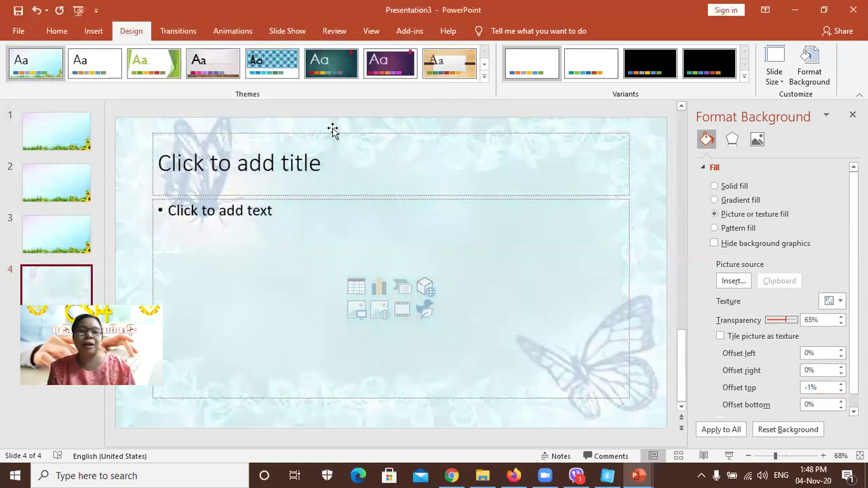
Add a fifth slide after slide 4 and give it a pattern fill with a red foreground and orange background.
{"action": "left_click", "coordinate": [76, 289]}
{"action": "key", "text": "Return"}
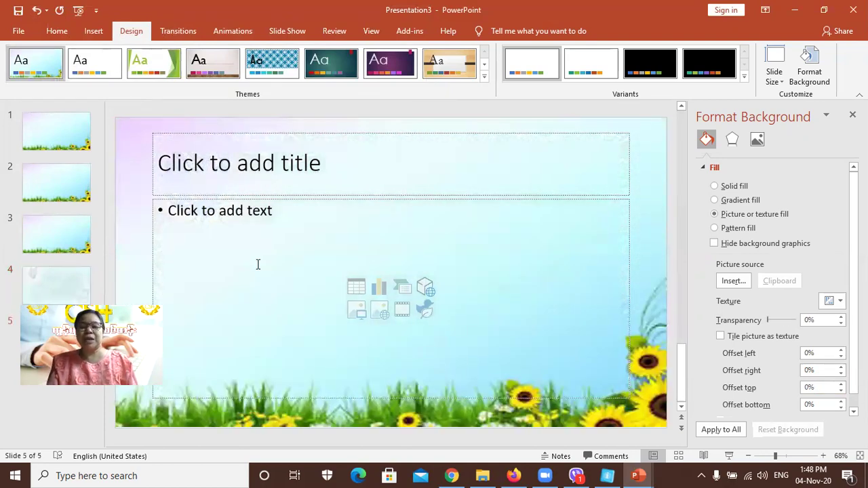
{"action": "left_click", "coordinate": [715, 228]}
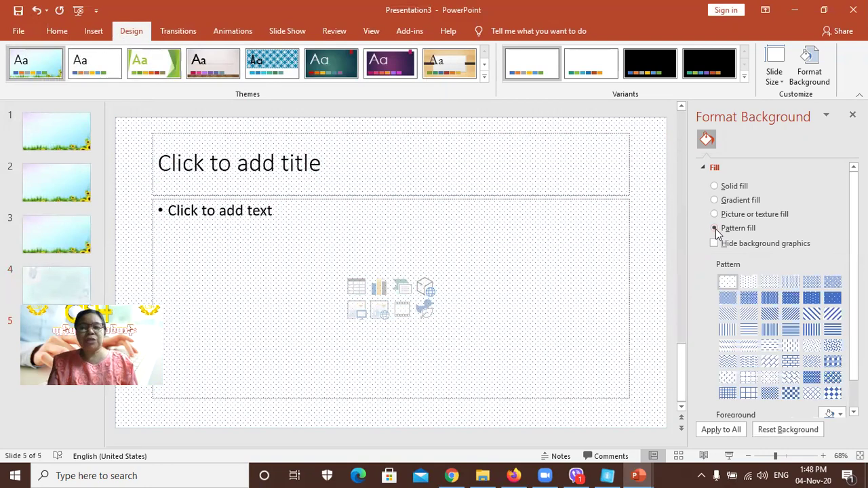
{"action": "scroll", "coordinate": [773, 285], "scroll_direction": "down", "scroll_amount": 1}
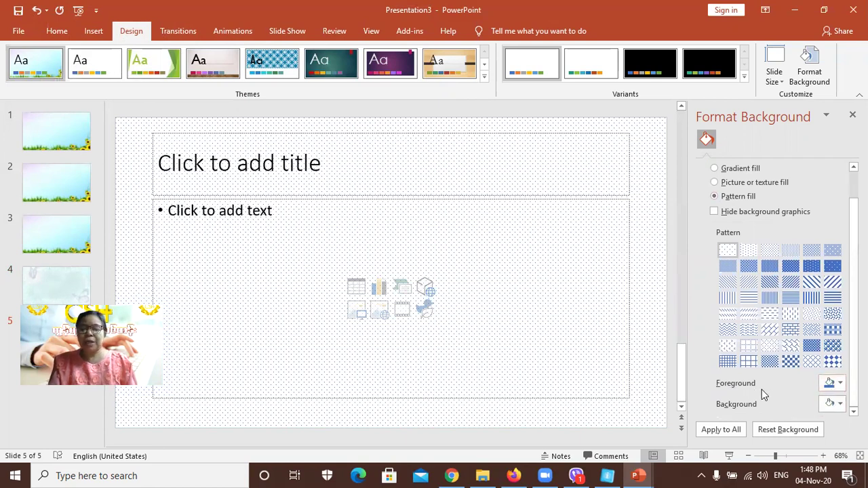
{"action": "left_click", "coordinate": [834, 384]}
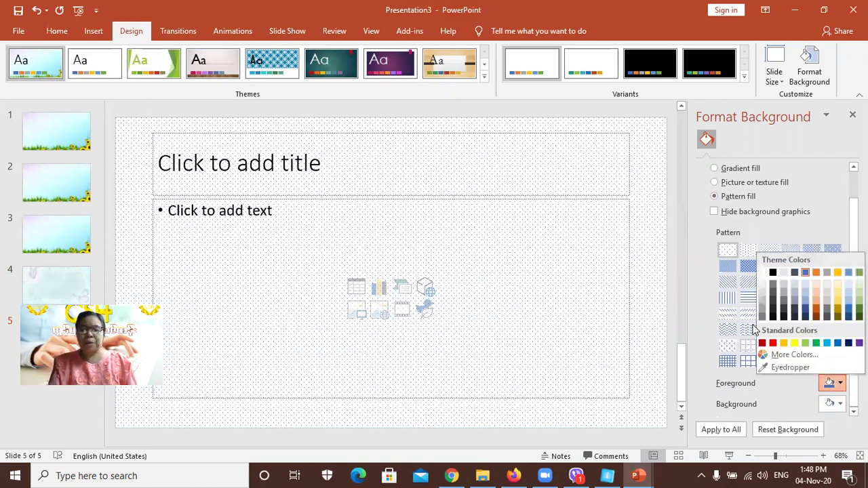
{"action": "left_click", "coordinate": [773, 343]}
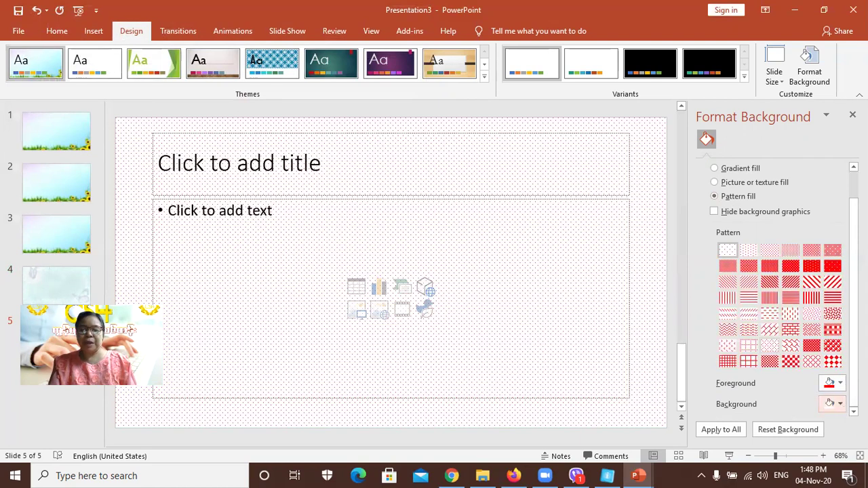
{"action": "left_click", "coordinate": [830, 404]}
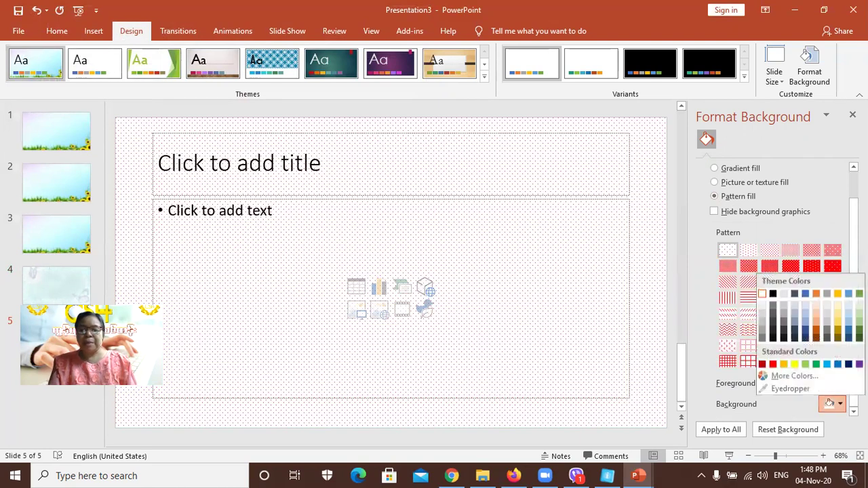
{"action": "left_click", "coordinate": [784, 365]}
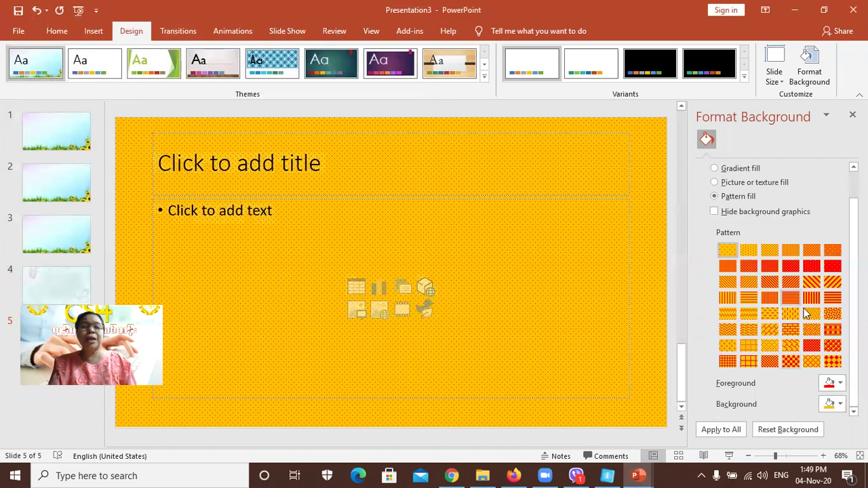
Choose the diagonal-stripe pattern and apply it to all slides.
{"action": "left_click", "coordinate": [776, 281]}
{"action": "left_click", "coordinate": [770, 284]}
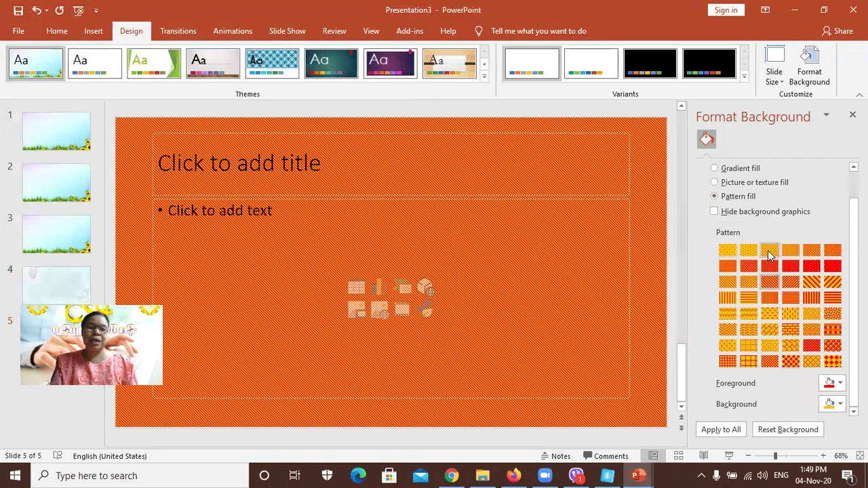
{"action": "left_click", "coordinate": [733, 253]}
{"action": "left_click", "coordinate": [749, 250]}
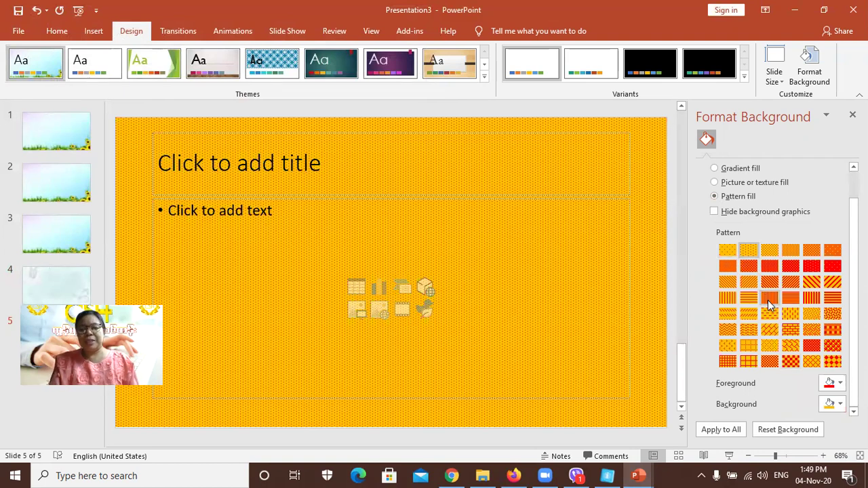
{"action": "left_click", "coordinate": [768, 296]}
{"action": "left_click", "coordinate": [791, 282]}
{"action": "left_click", "coordinate": [812, 282]}
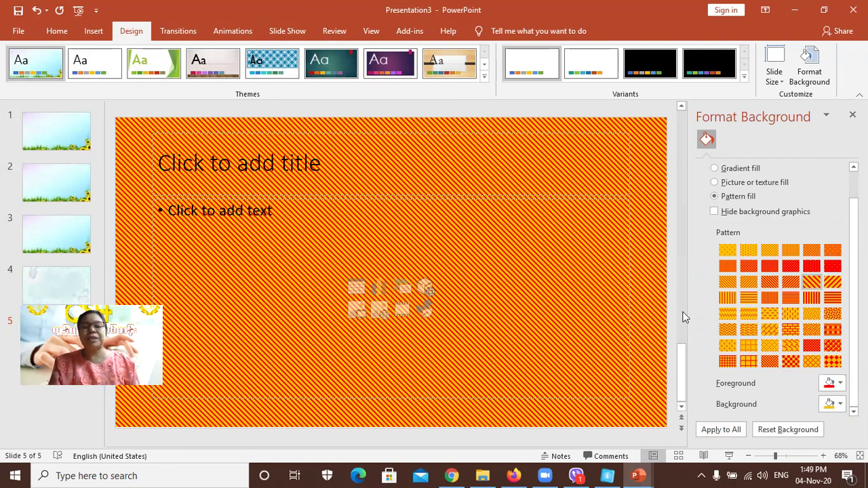
{"action": "left_click", "coordinate": [727, 427]}
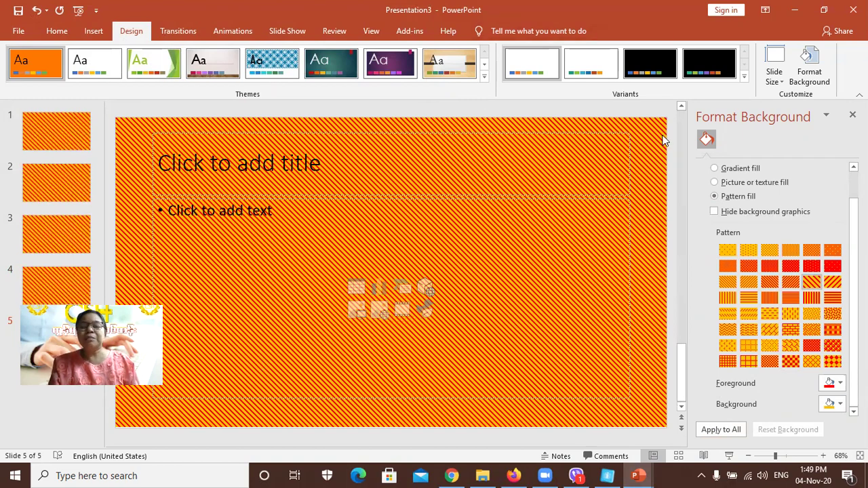
{"action": "scroll", "coordinate": [780, 292], "scroll_direction": "up", "scroll_amount": 1}
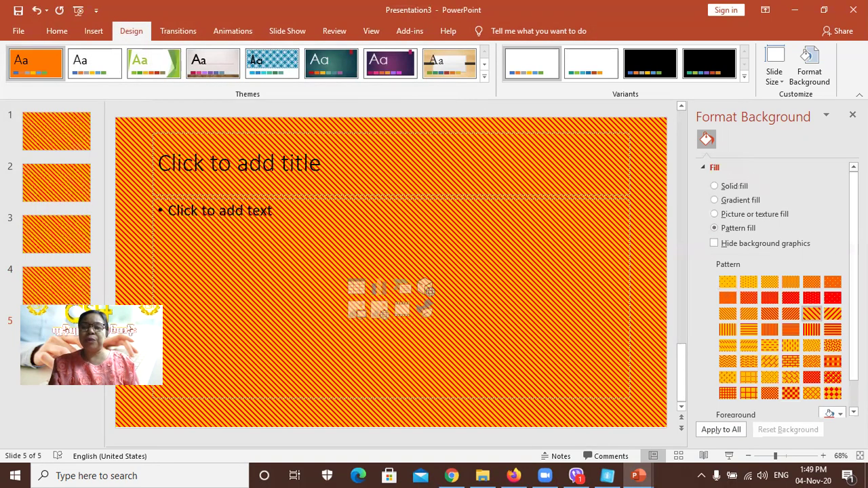
{"action": "left_click", "coordinate": [725, 217]}
{"action": "left_click", "coordinate": [732, 282]}
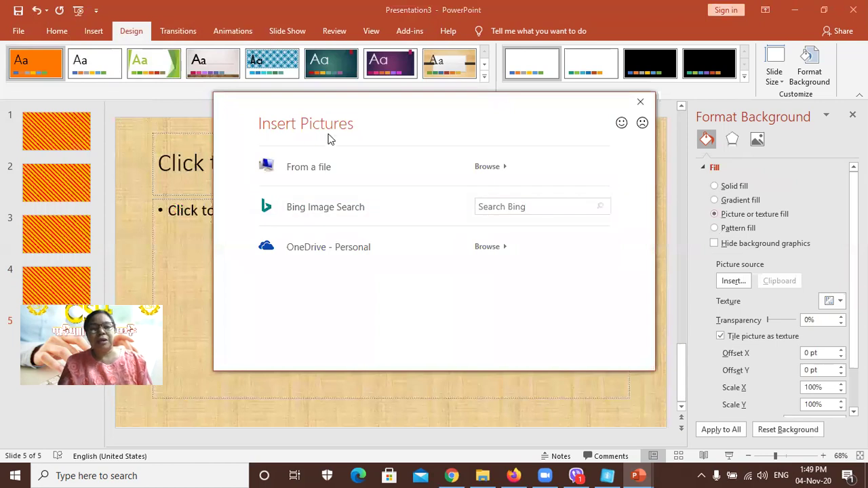
{"action": "left_click", "coordinate": [330, 167]}
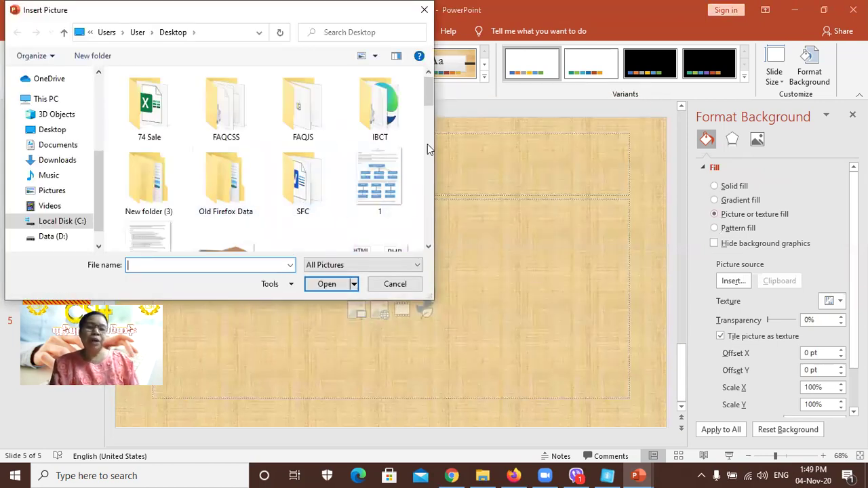
{"action": "double_click", "coordinate": [380, 180]}
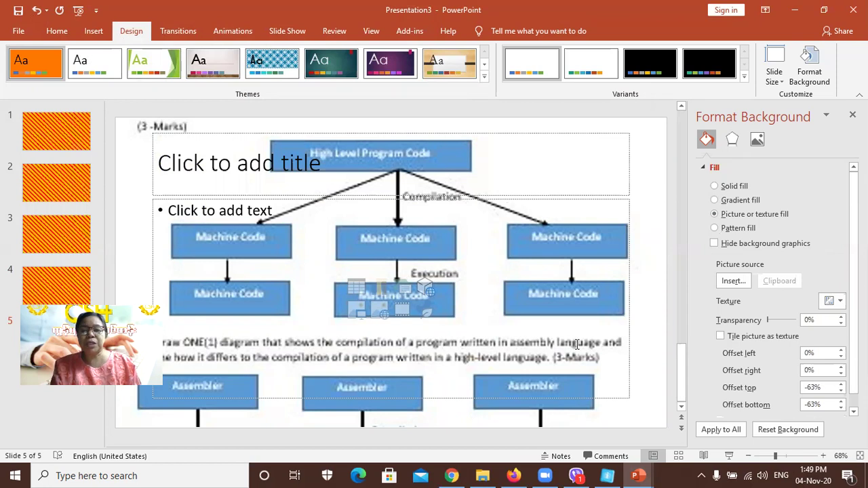
{"action": "left_click", "coordinate": [796, 429]}
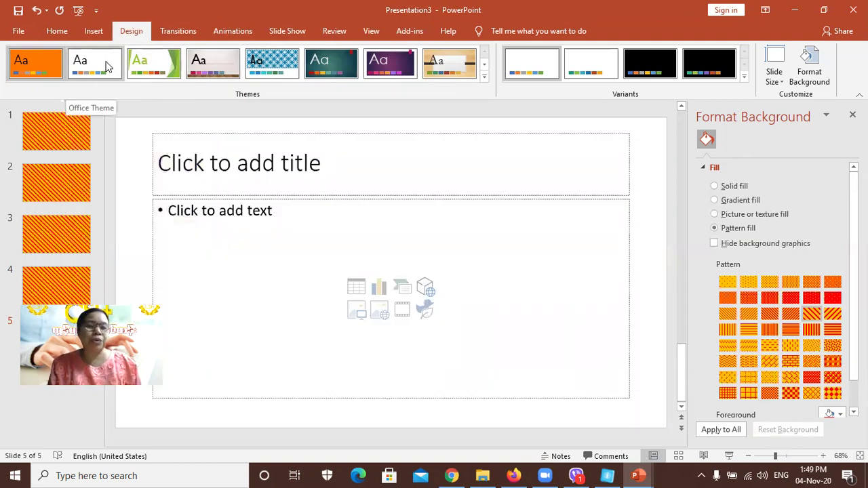
Apply the Office Theme from the Design gallery so every slide has a plain white background.
{"action": "left_click", "coordinate": [105, 66]}
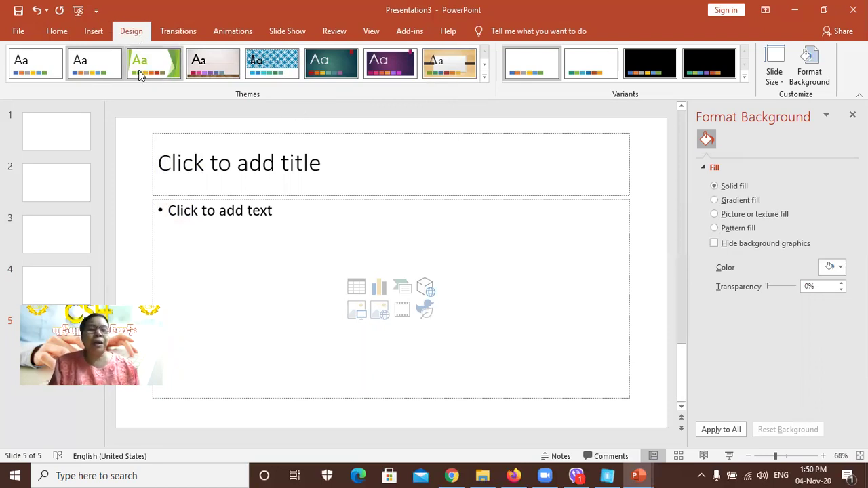
{"action": "left_click", "coordinate": [484, 79]}
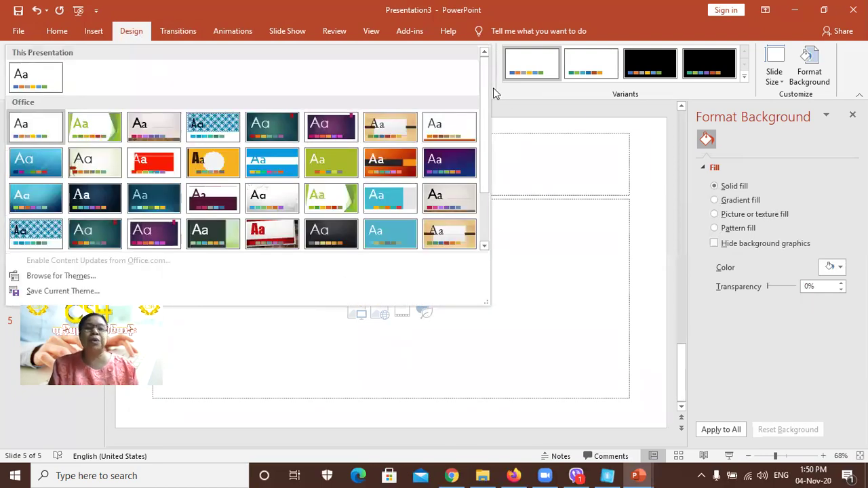
{"action": "left_click", "coordinate": [577, 233]}
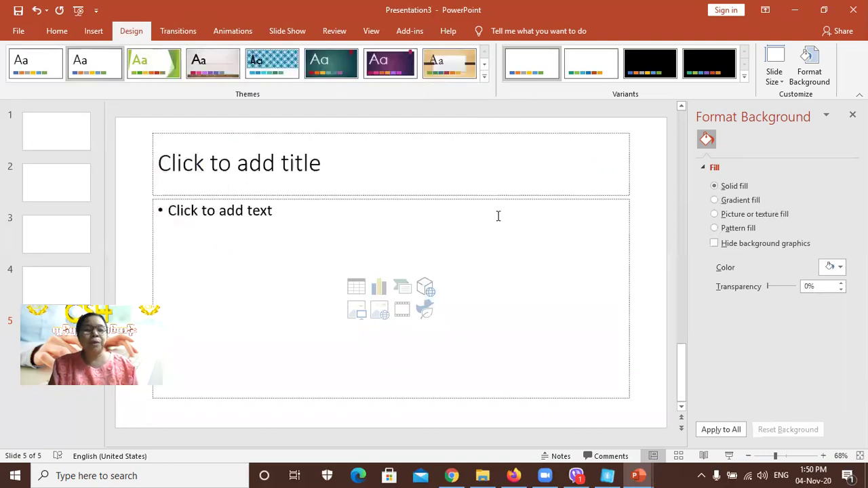